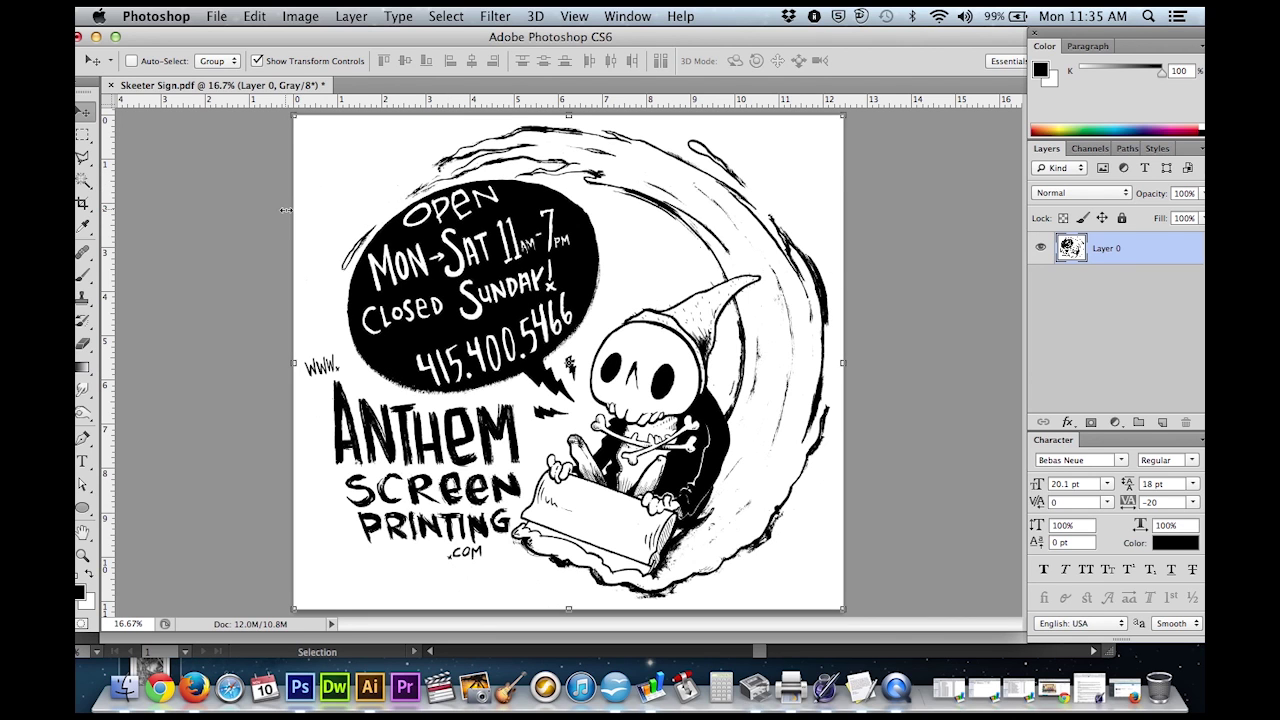
# Zoom the sign artwork to 100% and scroll around to inspect its edges.
pyautogui.press('super+equal')
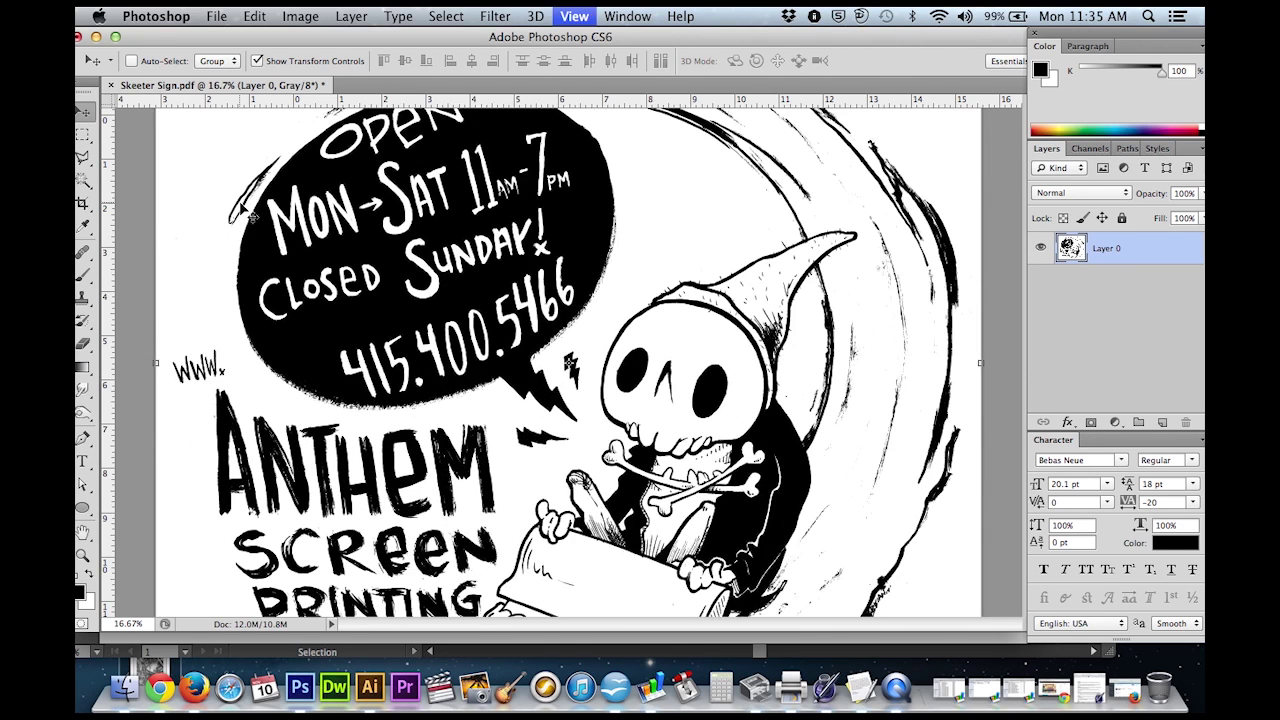
pyautogui.press('super+equal')
pyautogui.press('super+equal')
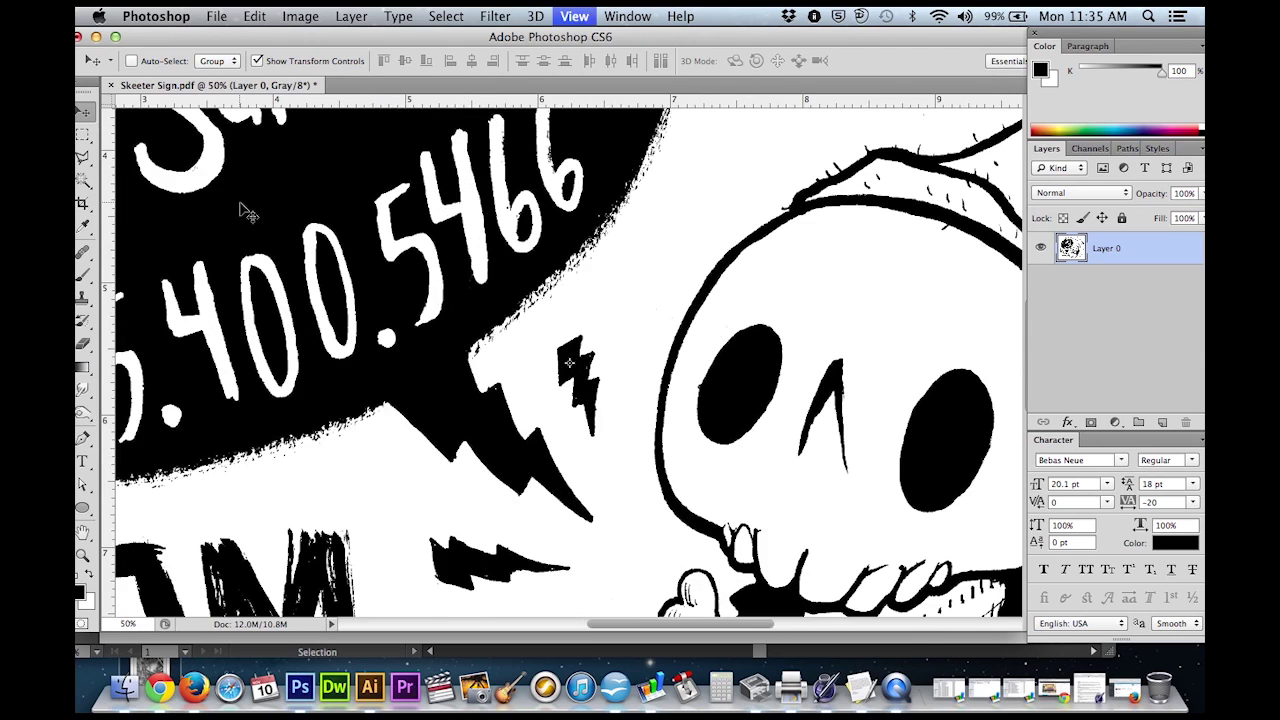
pyautogui.press('super+equal')
pyautogui.press('super+equal')
pyautogui.press('super+equal')
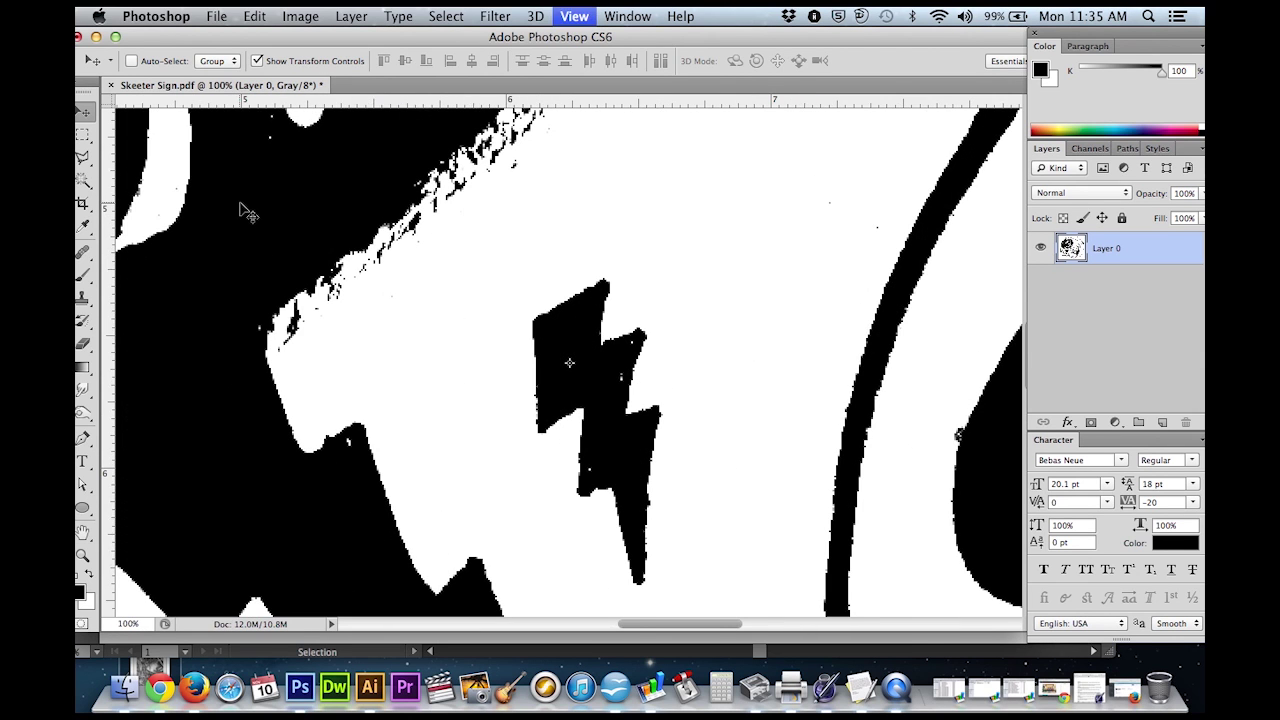
pyautogui.scroll(5, 368, 283)
pyautogui.hscroll(-4, 368, 283)
pyautogui.scroll(5, 370, 286)
pyautogui.hscroll(-4, 370, 286)
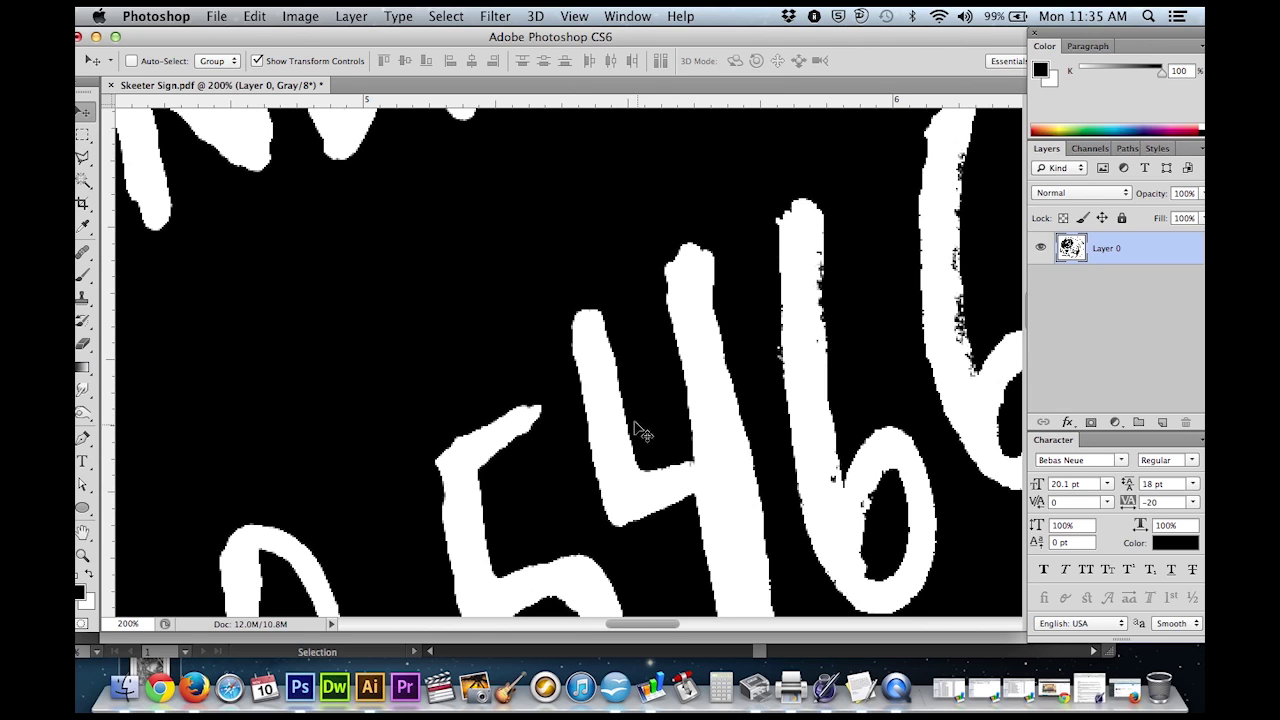
pyautogui.scroll(10, 575, 340)
pyautogui.hscroll(-5, 575, 340)
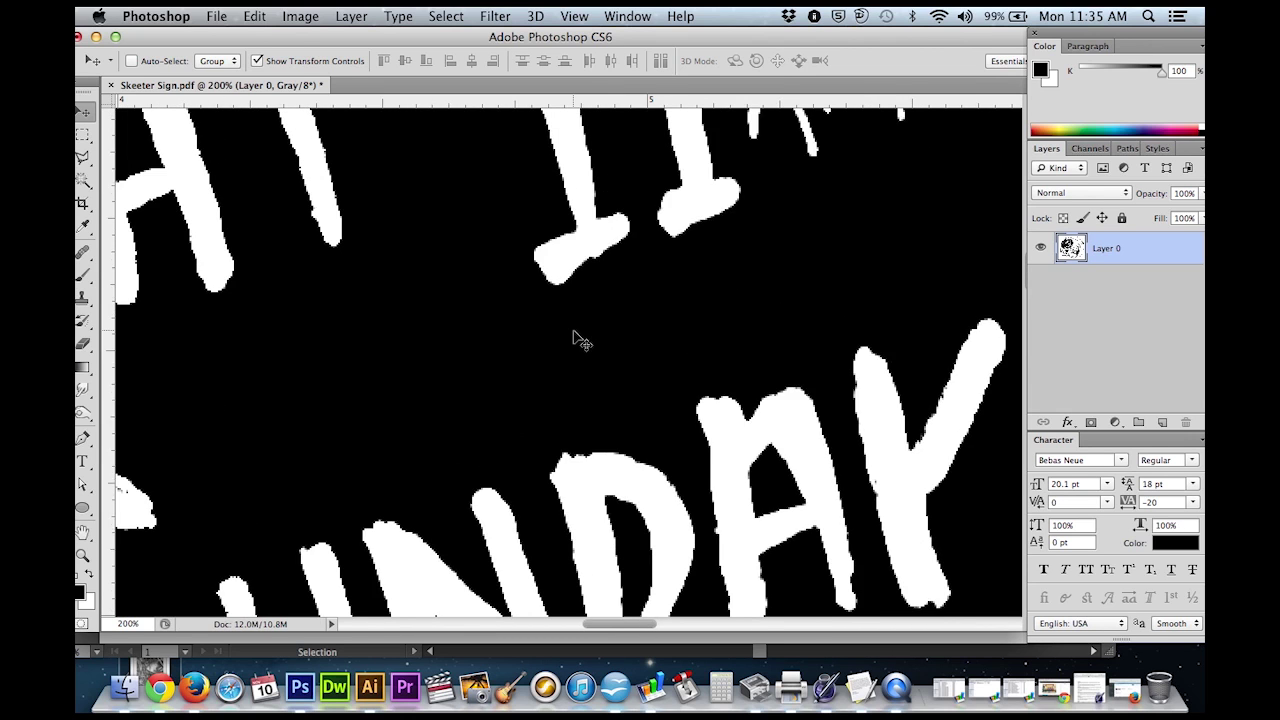
# Zoom back out to the whole sign, then select all and copy the artwork.
pyautogui.press('super+minus')
pyautogui.press('super+minus')
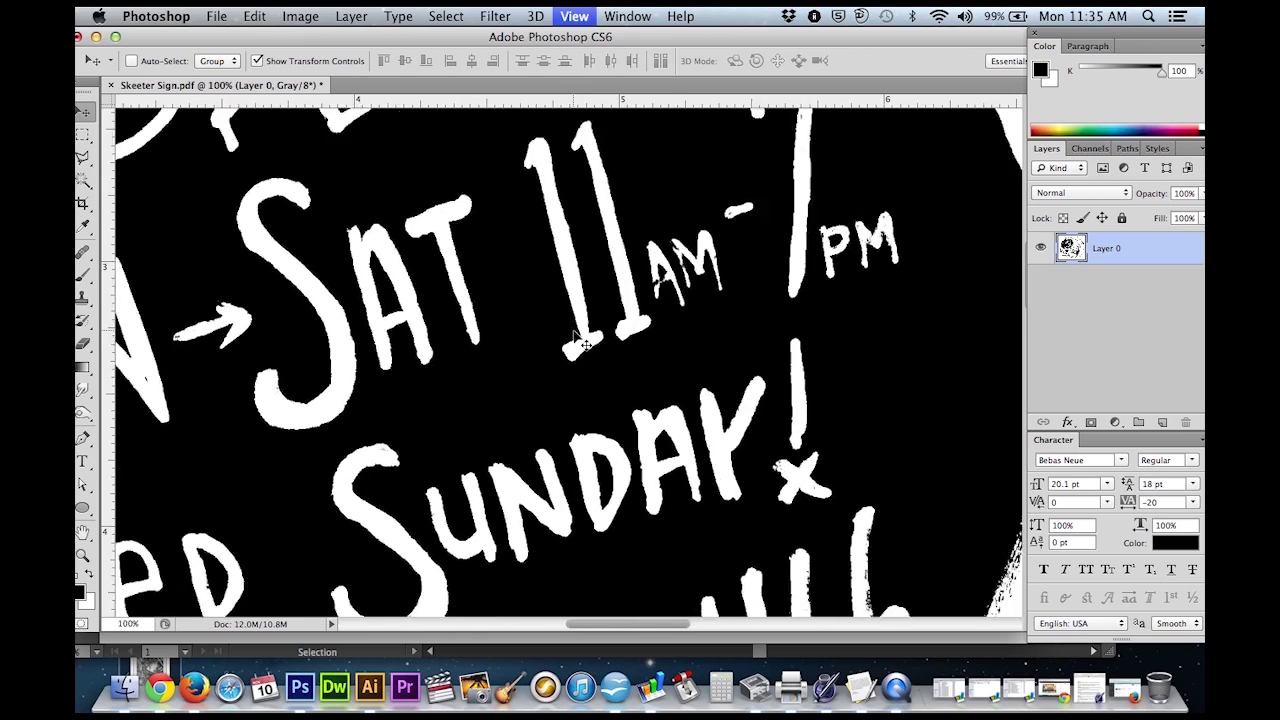
pyautogui.press('super+minus')
pyautogui.press('super+minus')
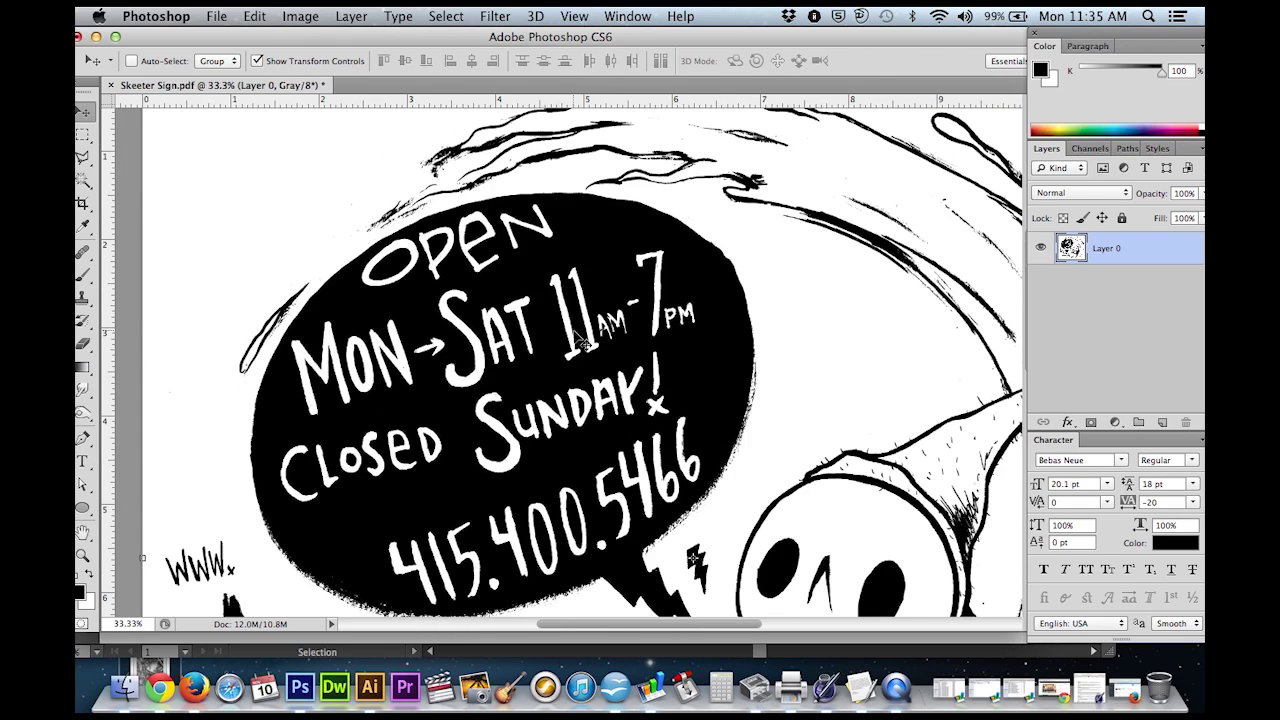
pyautogui.press('super+minus')
pyautogui.press('super+minus')
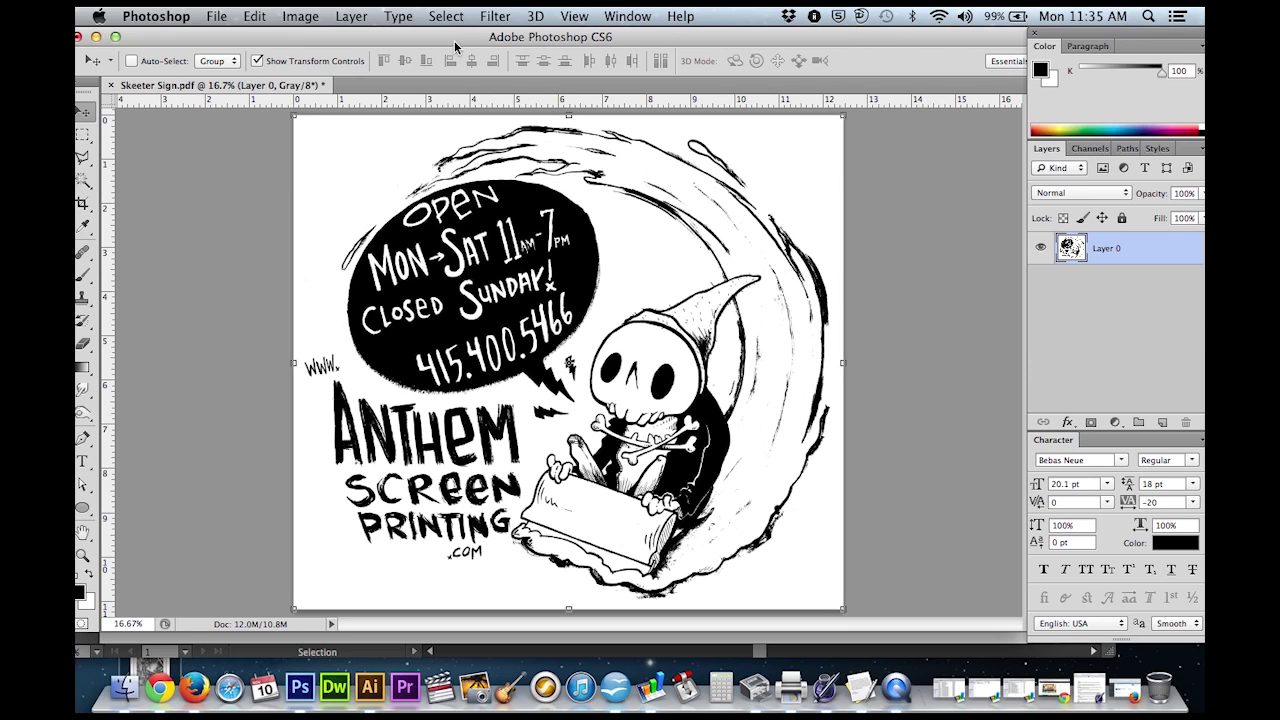
pyautogui.press('super+a')
pyautogui.press('super+c')
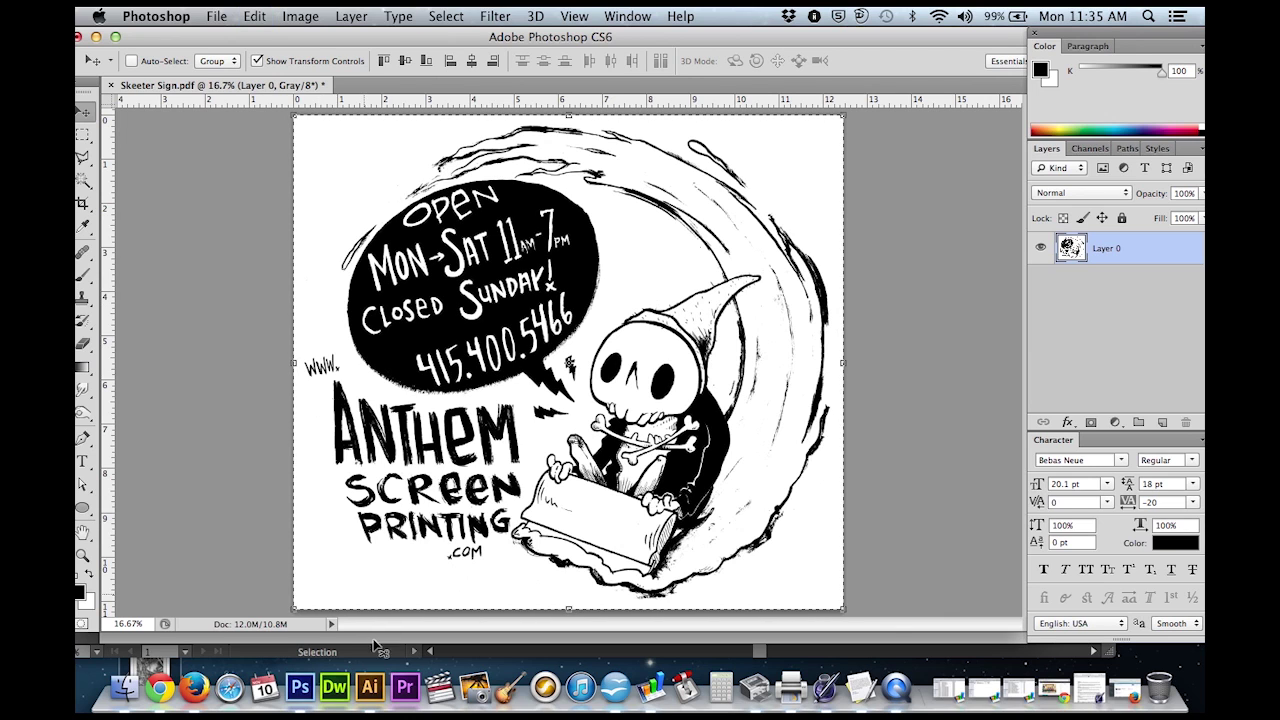
# Paste the copied sign artwork into Untitled-2 and zoom out to fit it on the artboard.
pyautogui.click(369, 687)
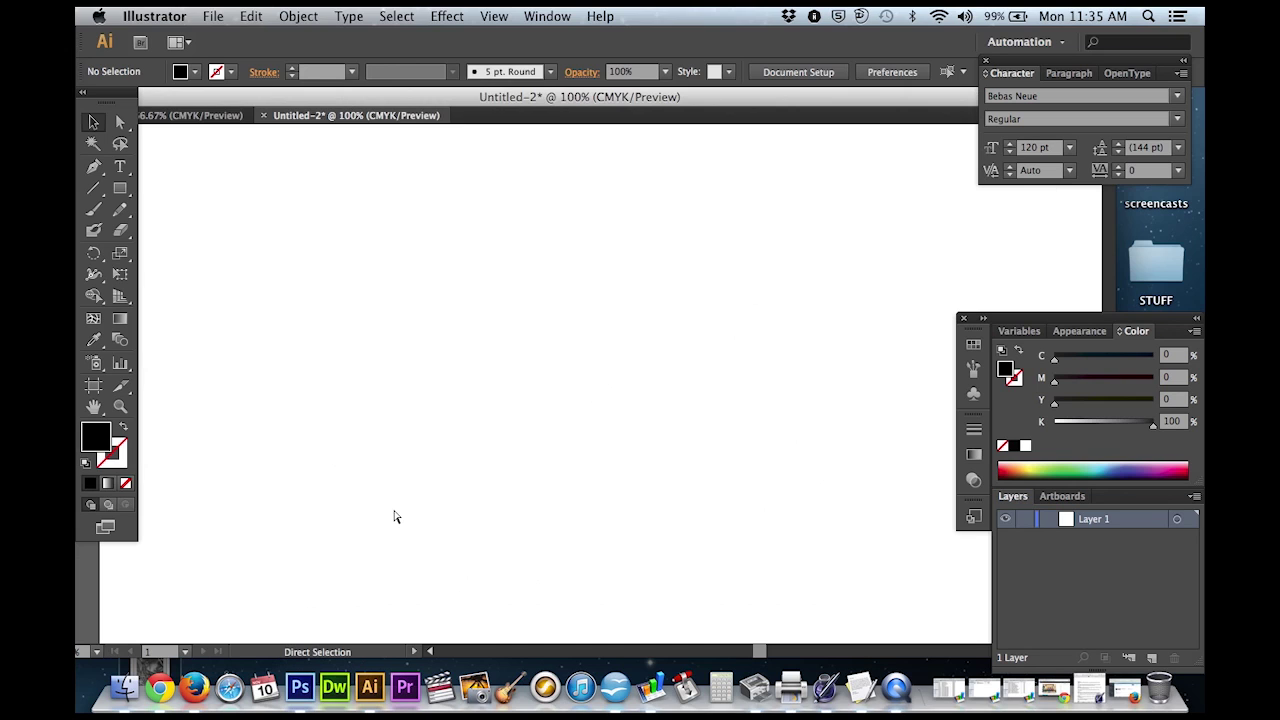
pyautogui.press('super+v')
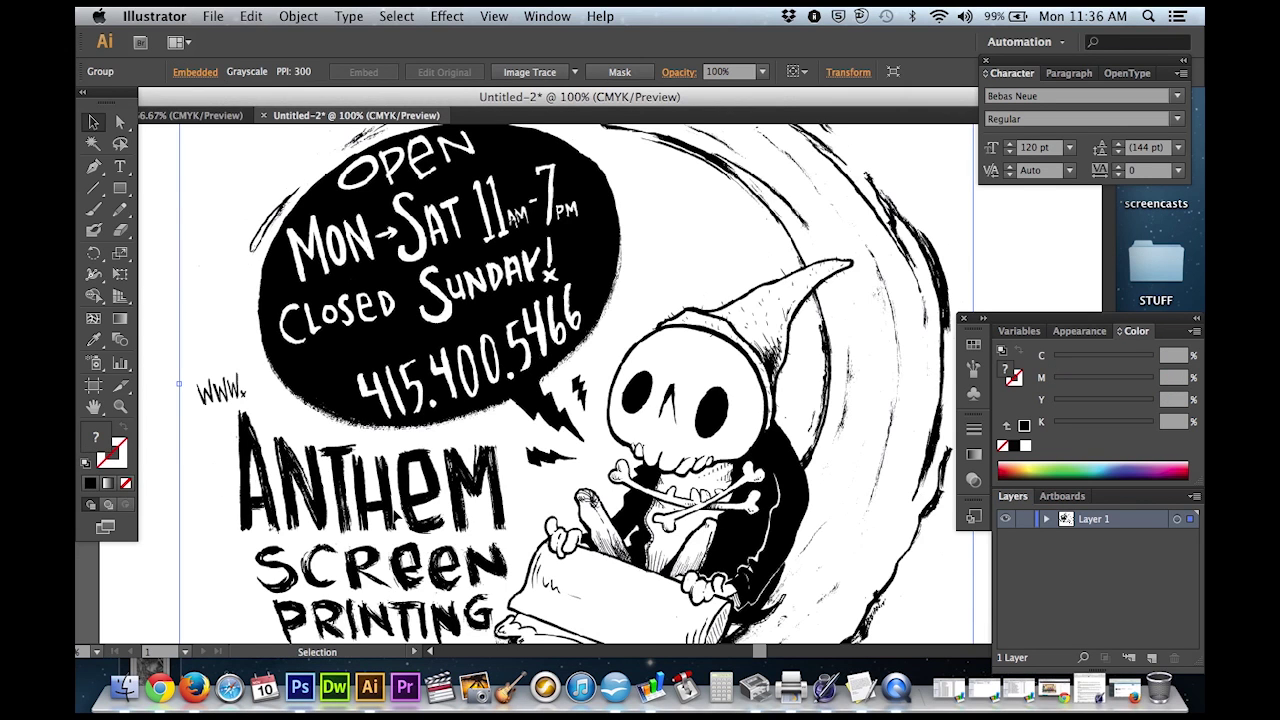
pyautogui.press('super+minus')
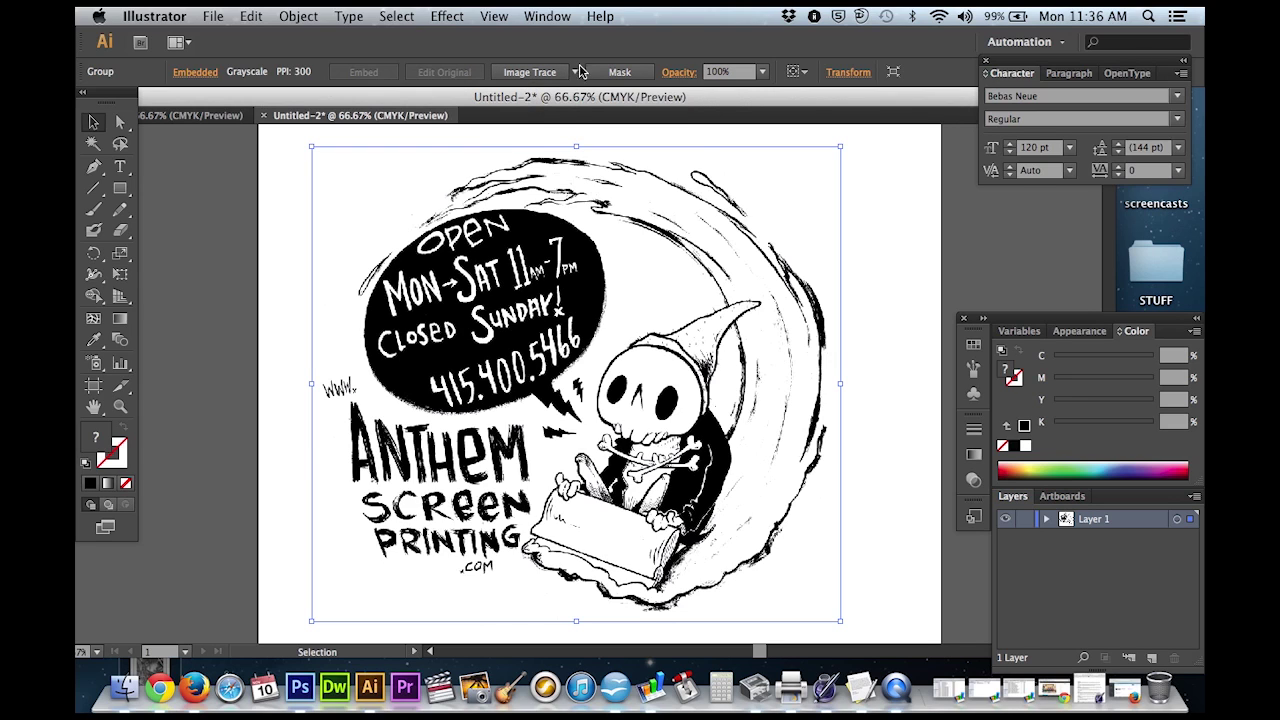
pyautogui.click(577, 72)
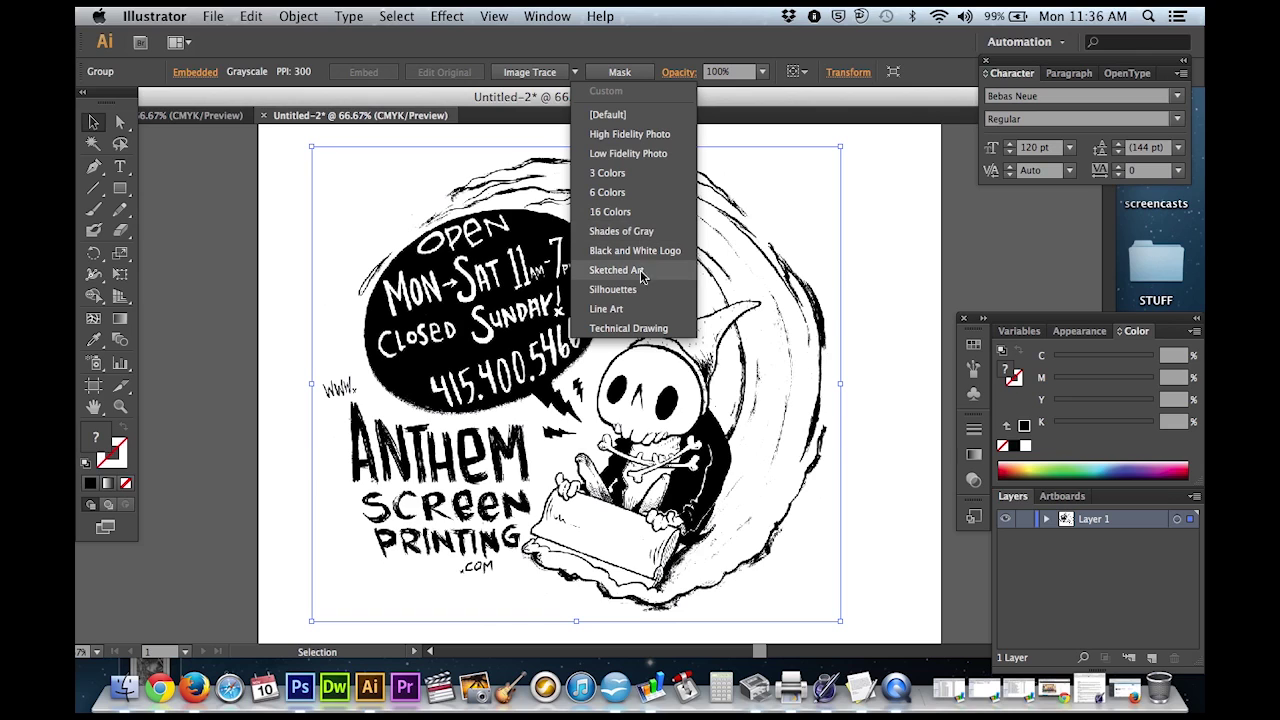
# Image Trace the pasted sign with the Default preset, accepting the large-image warning.
pyautogui.click(578, 73)
pyautogui.click(548, 75)
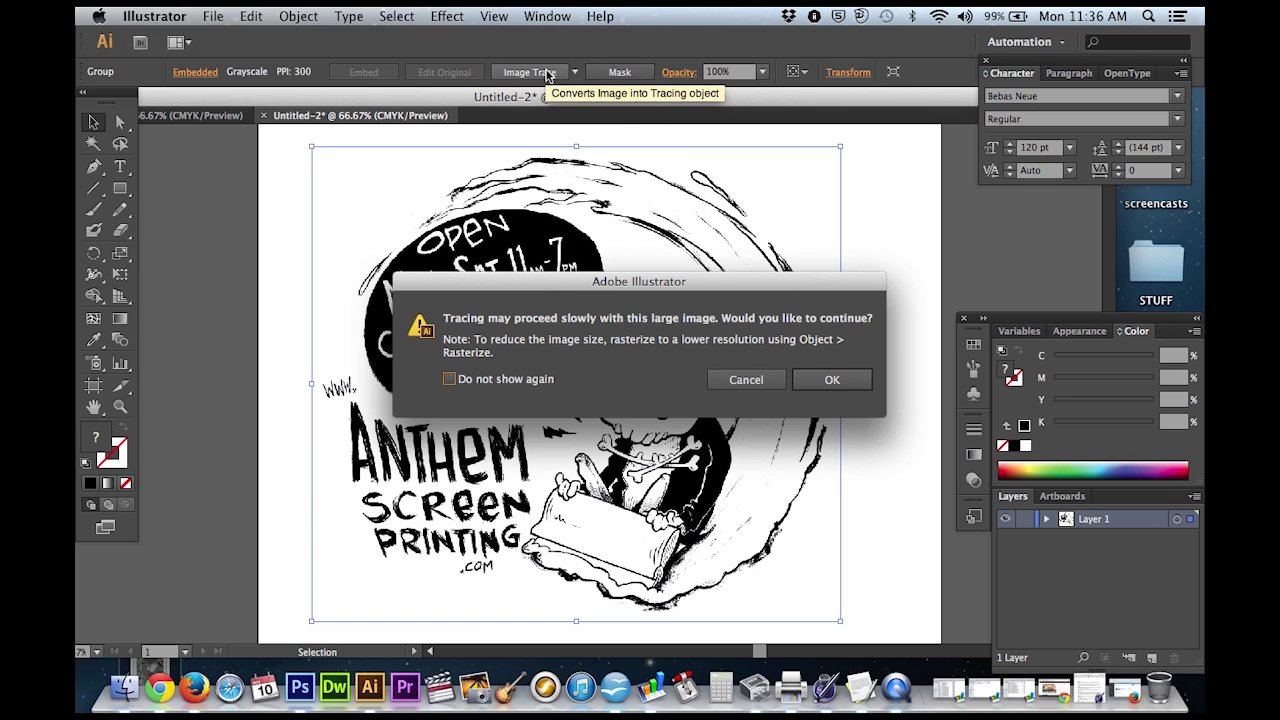
pyautogui.click(858, 386)
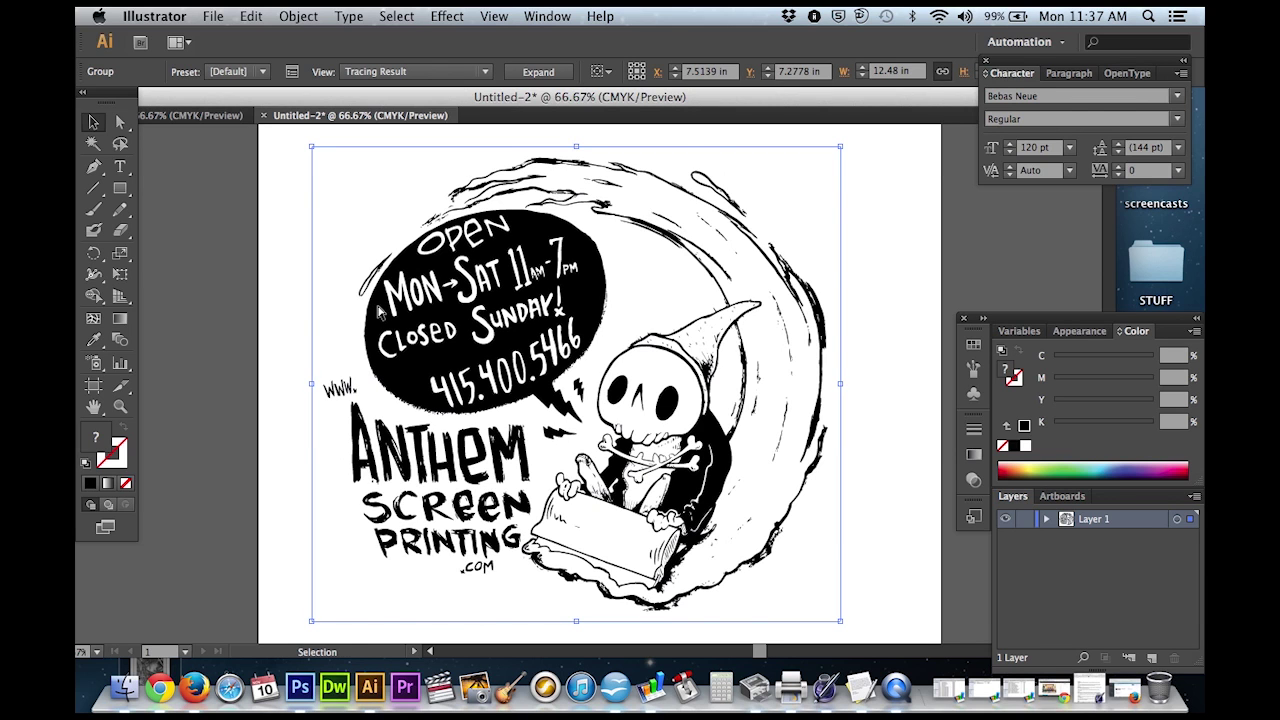
pyautogui.press('super+equal')
pyautogui.press('super+equal')
pyautogui.press('super+equal')
pyautogui.press('super+equal')
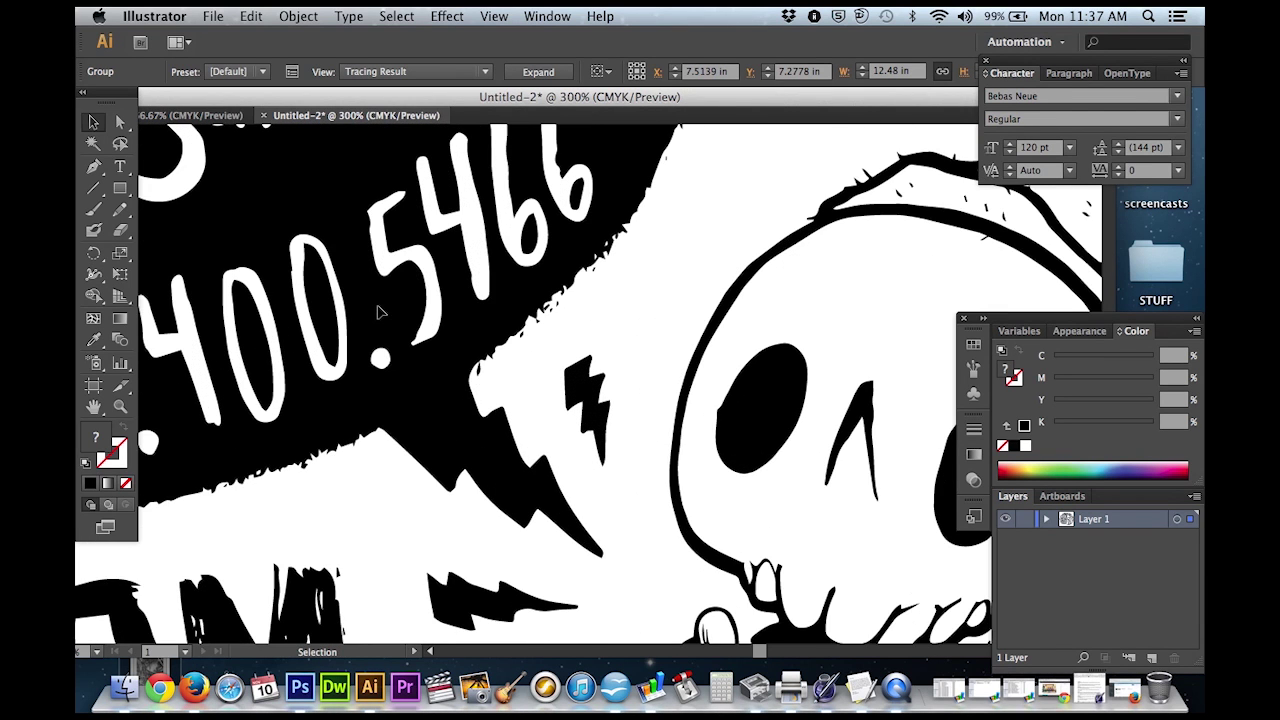
pyautogui.scroll(5, 378, 312)
pyautogui.hscroll(-3, 378, 312)
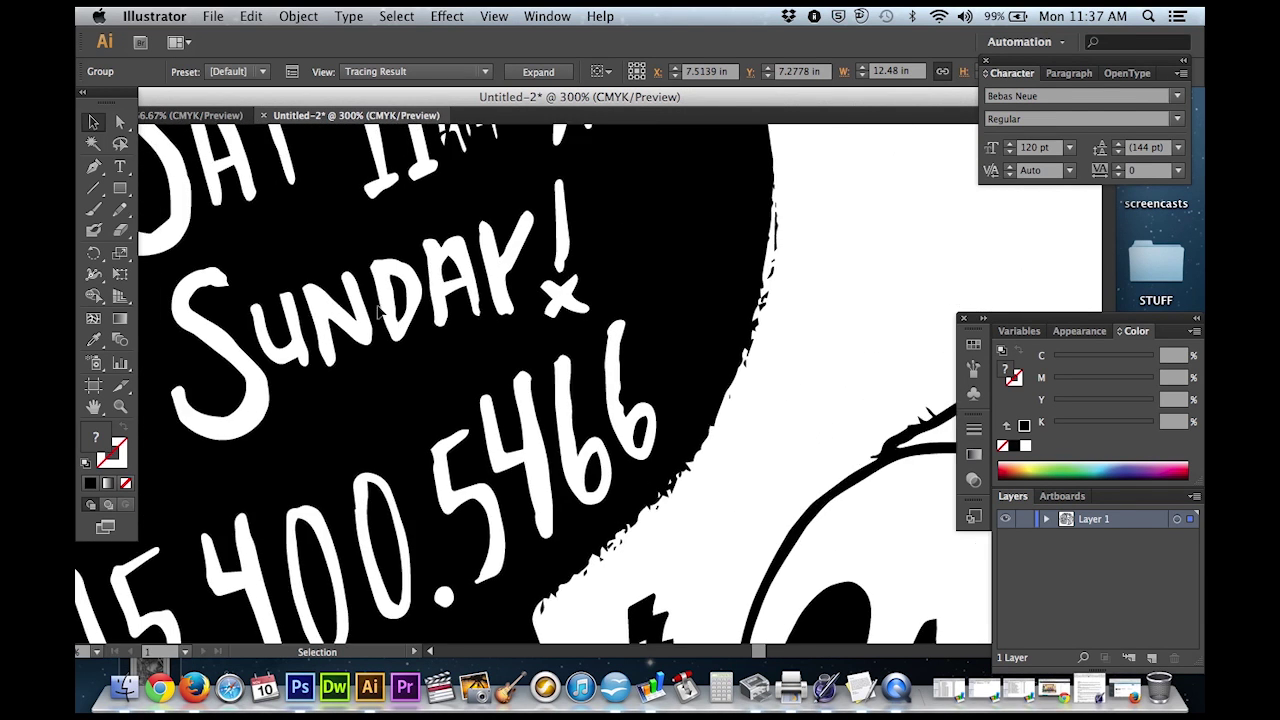
pyautogui.scroll(3, 378, 312)
pyautogui.hscroll(-2, 378, 312)
pyautogui.press('super+equal')
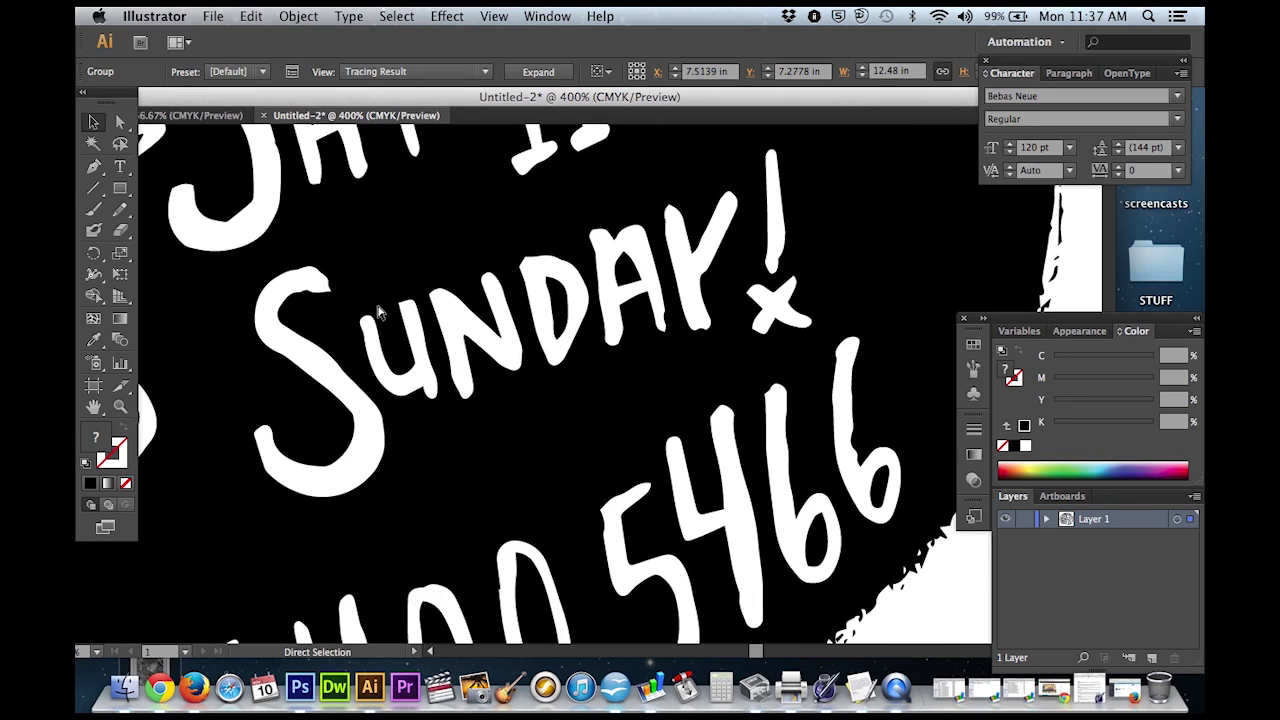
pyautogui.press('super+equal')
pyautogui.press('super+equal')
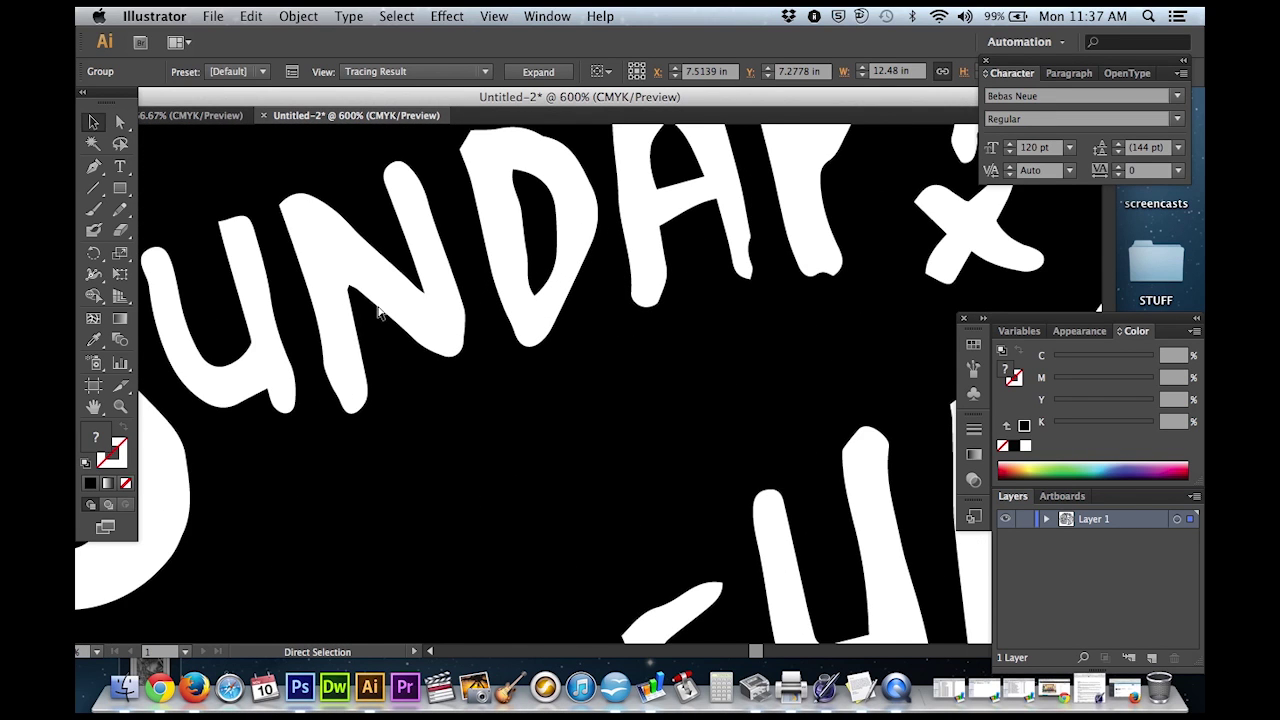
pyautogui.press('super+minus')
pyautogui.press('super+minus')
pyautogui.press('super+minus')
pyautogui.press('super+minus')
pyautogui.press('super+minus')
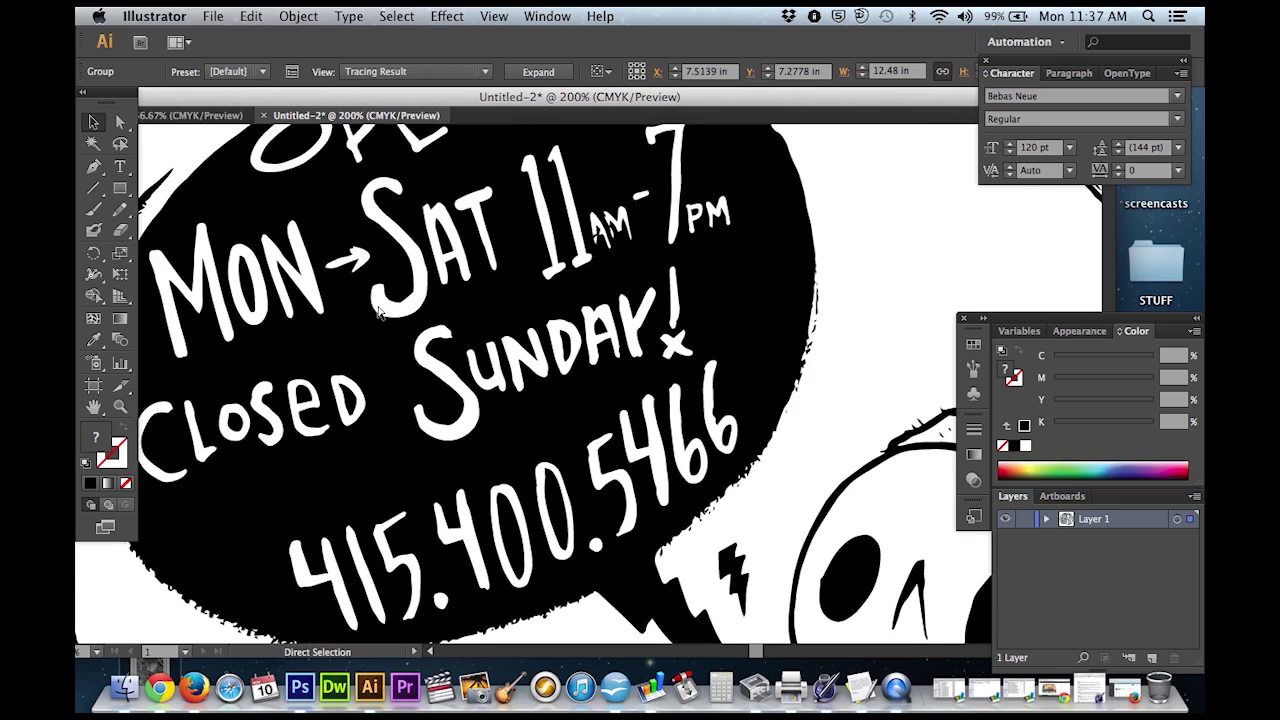
pyautogui.press('super+minus')
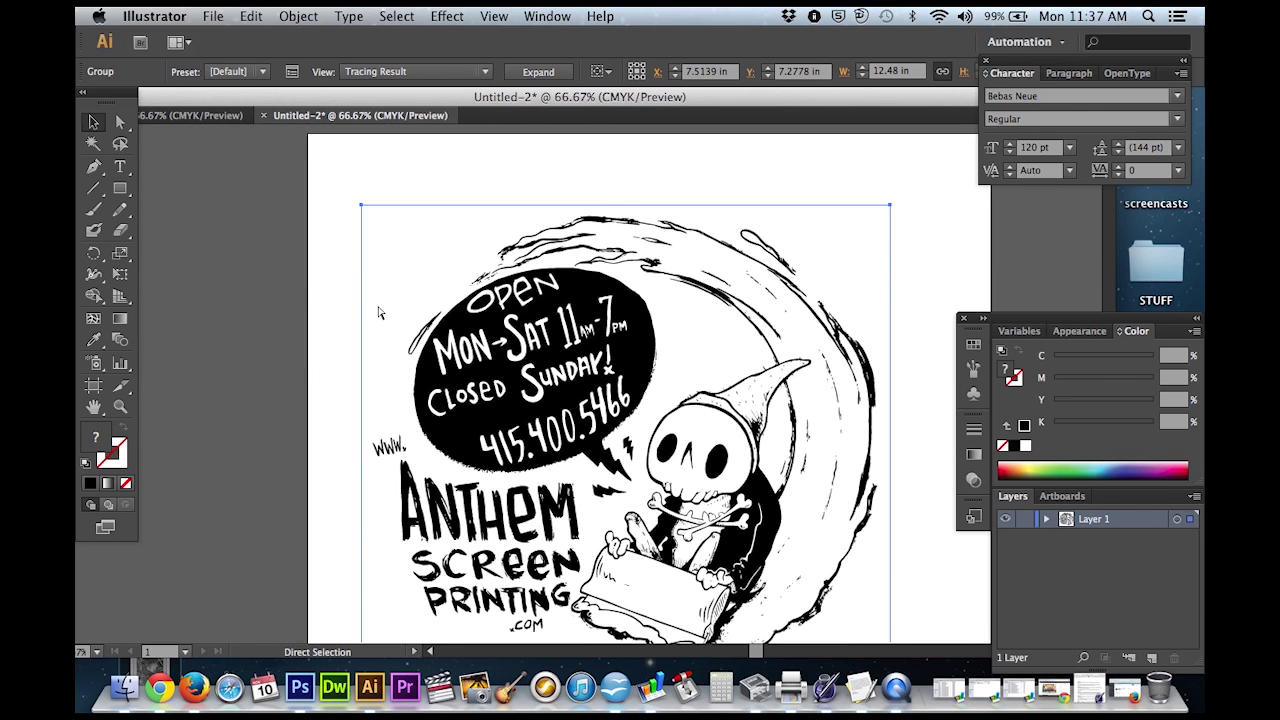
pyautogui.scroll(-1, 372, 303)
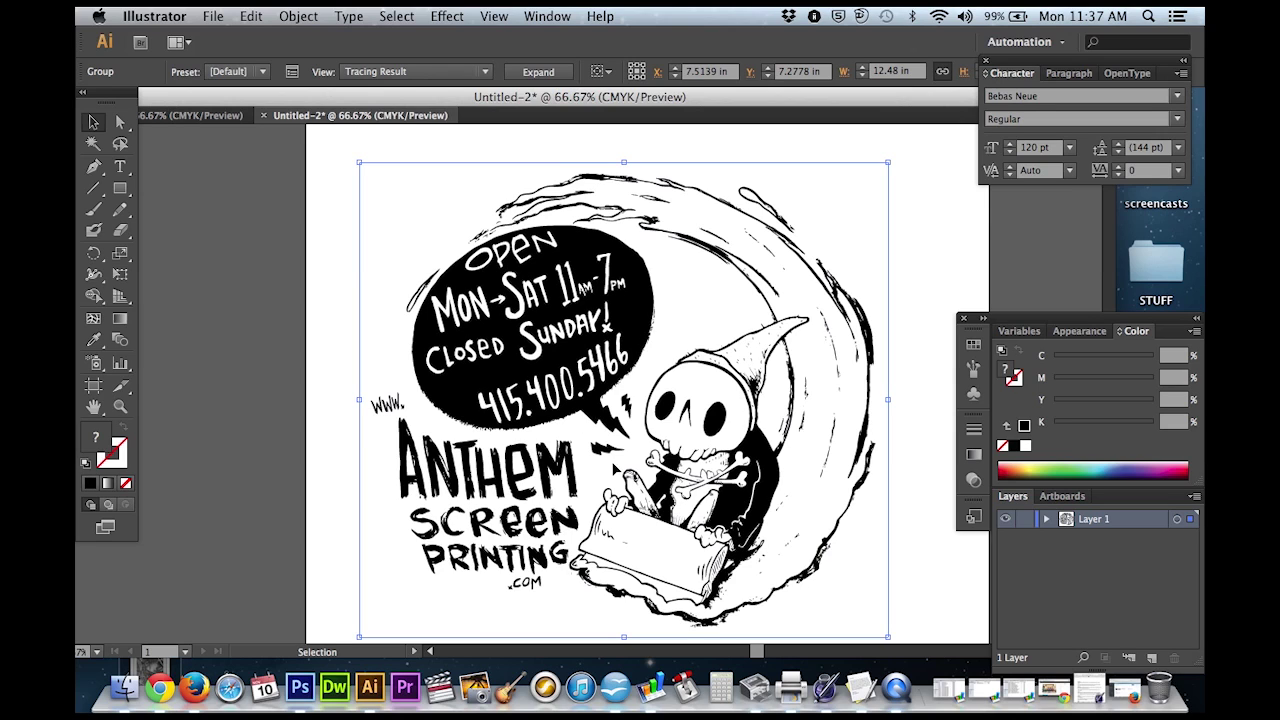
pyautogui.click(292, 72)
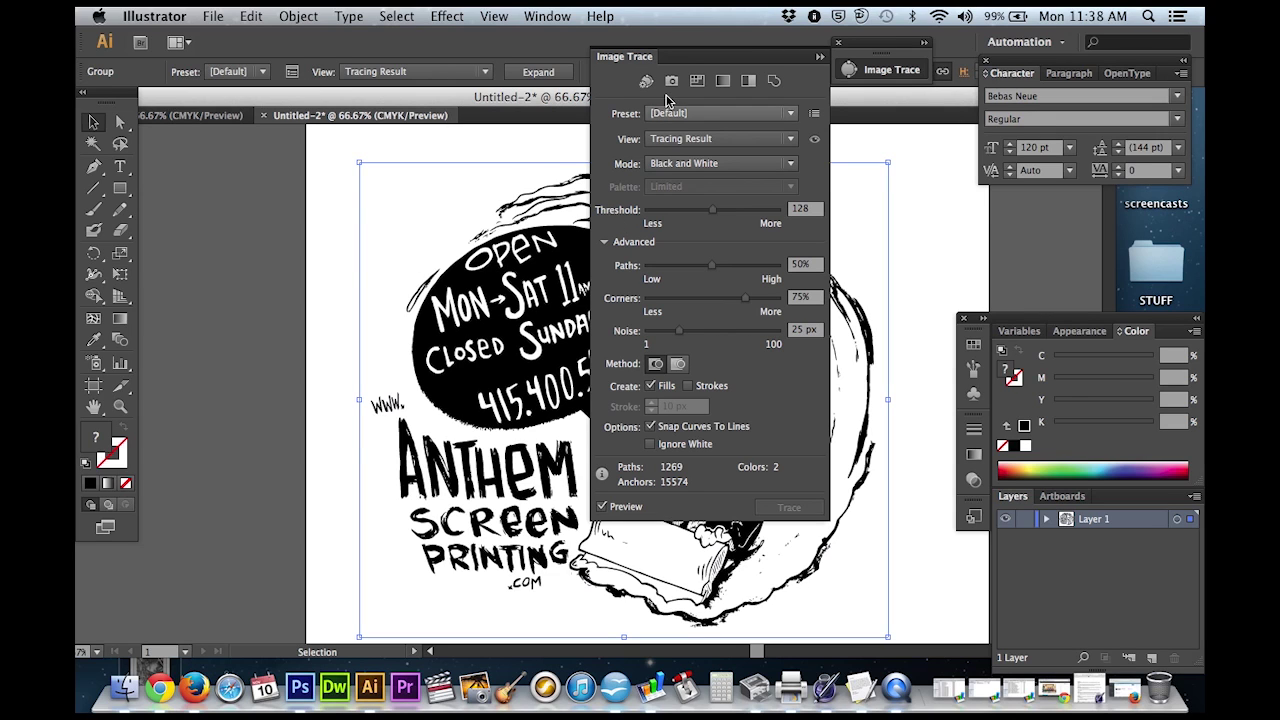
pyautogui.moveTo(680, 57)
pyautogui.mouseDown()
pyautogui.moveTo(852, 47)
pyautogui.moveTo(905, 58)
pyautogui.mouseUp()
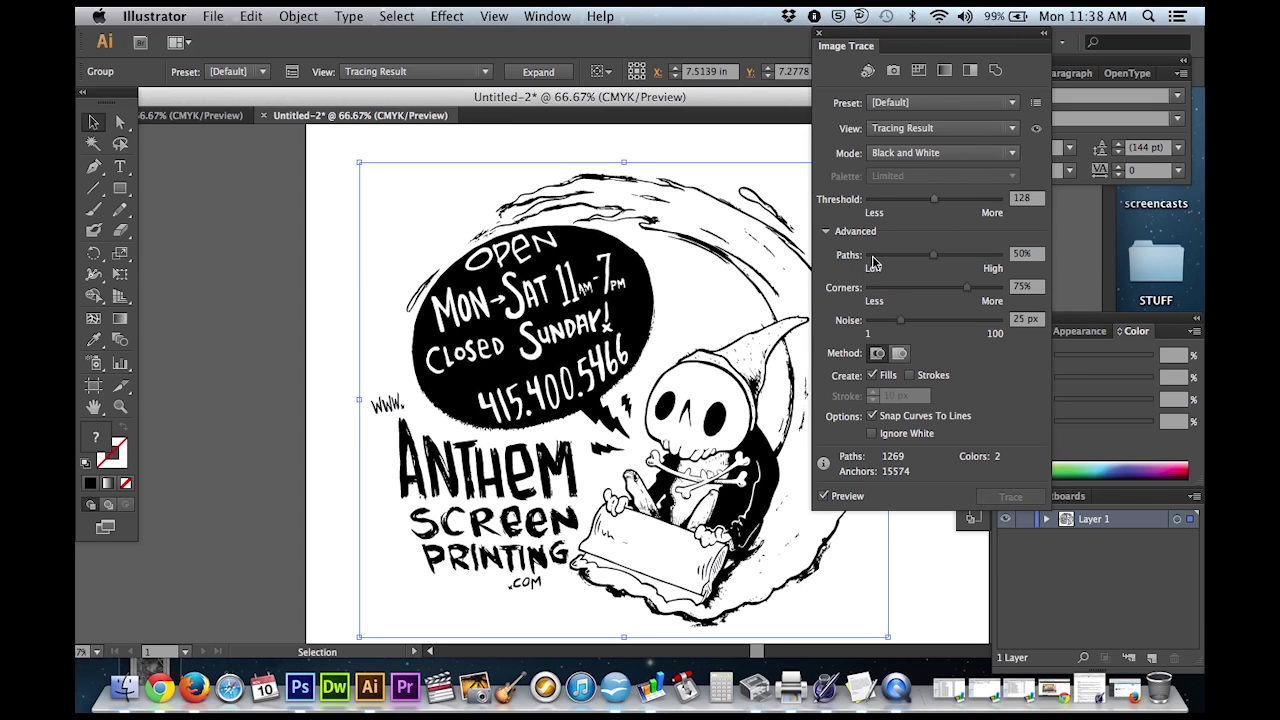
# Nudge the traced sign slightly right and try selecting its white areas by matching colour.
pyautogui.click(819, 34)
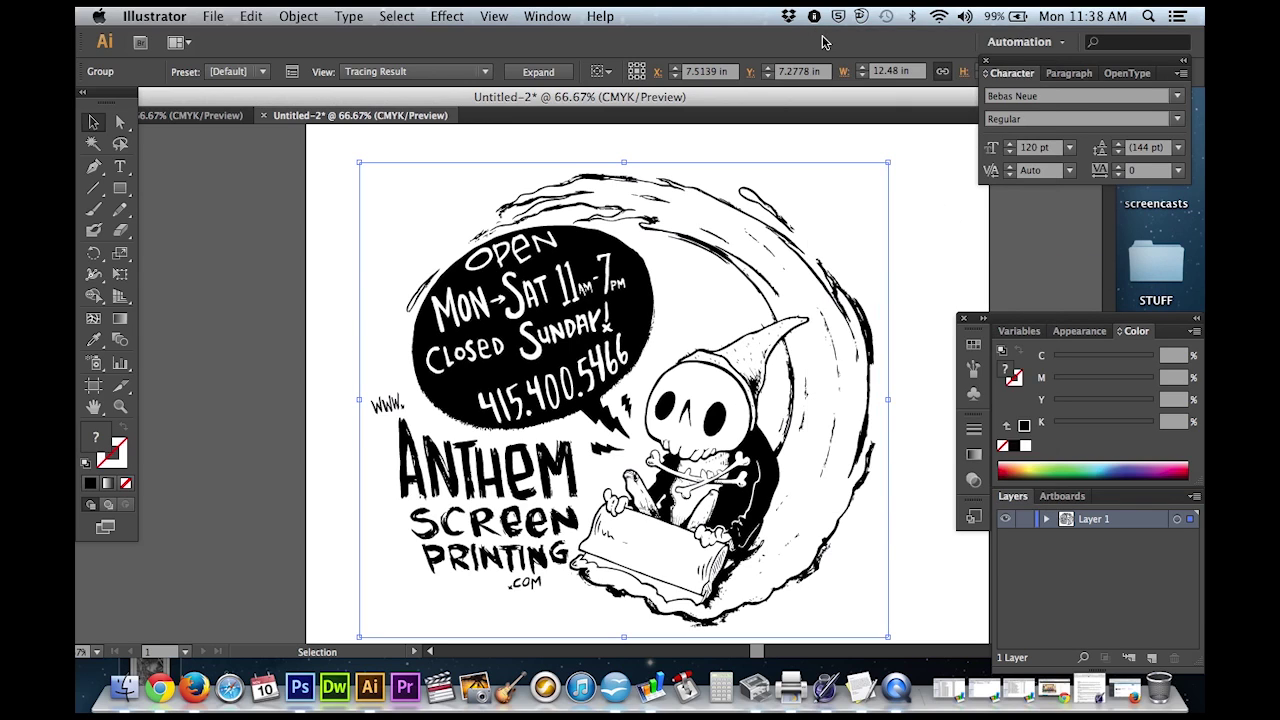
pyautogui.scroll(-1, 685, 405)
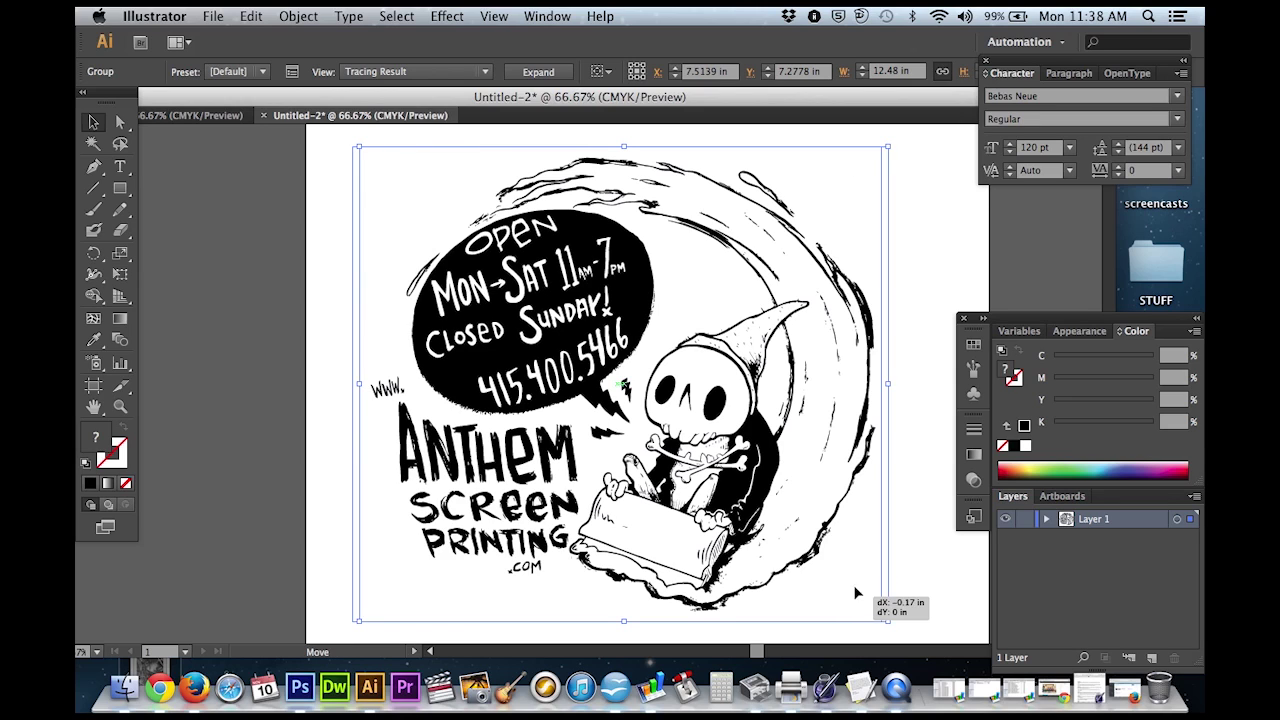
pyautogui.moveTo(861, 586); pyautogui.dragTo(877, 600)
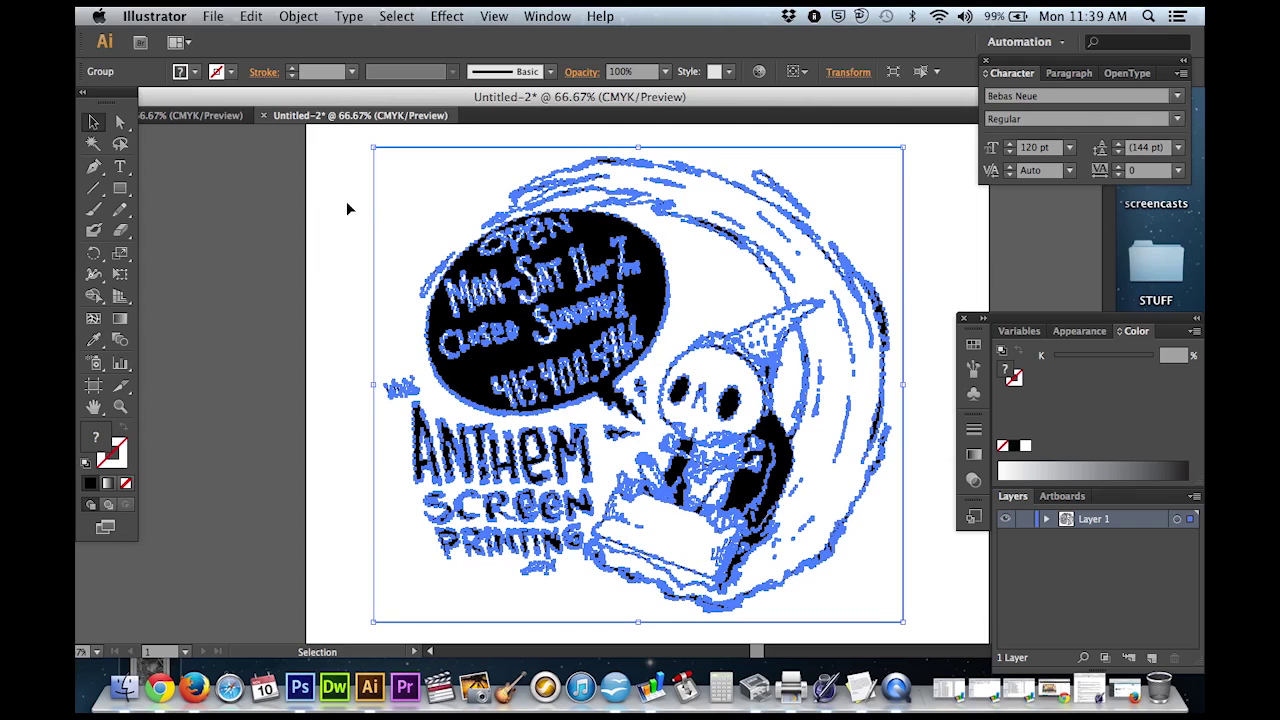
pyautogui.click(93, 145)
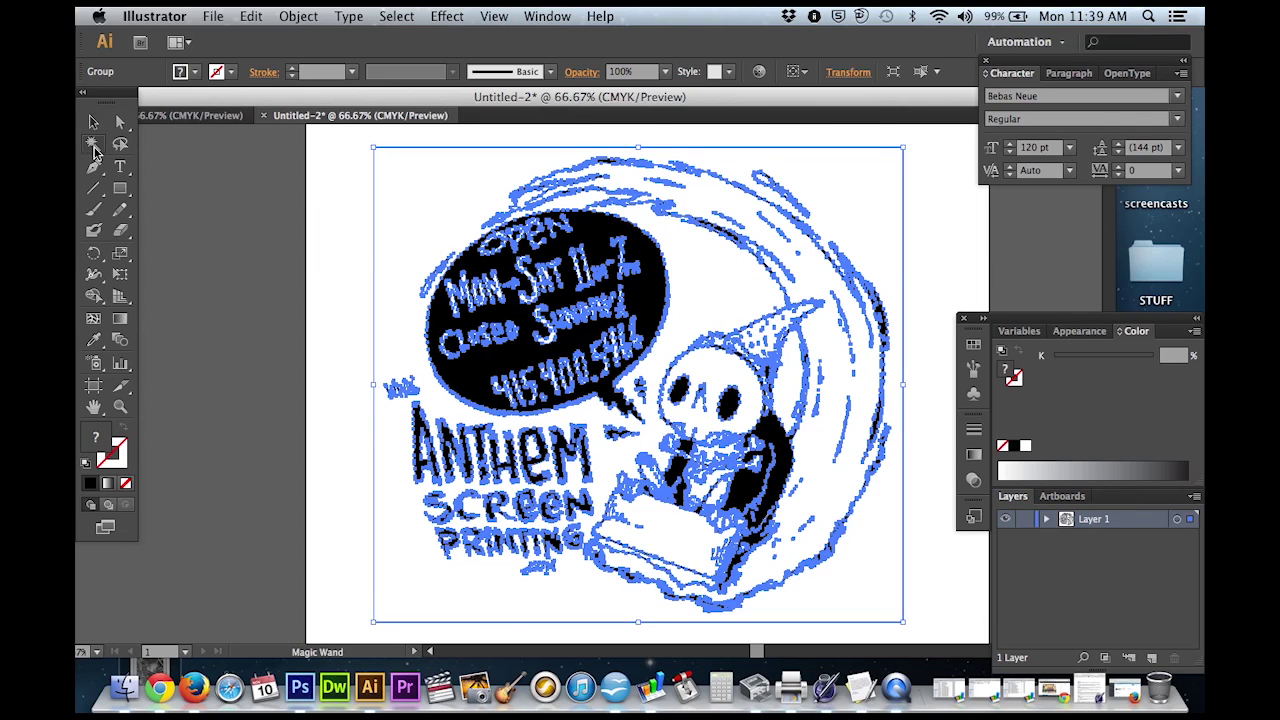
pyautogui.click(396, 189)
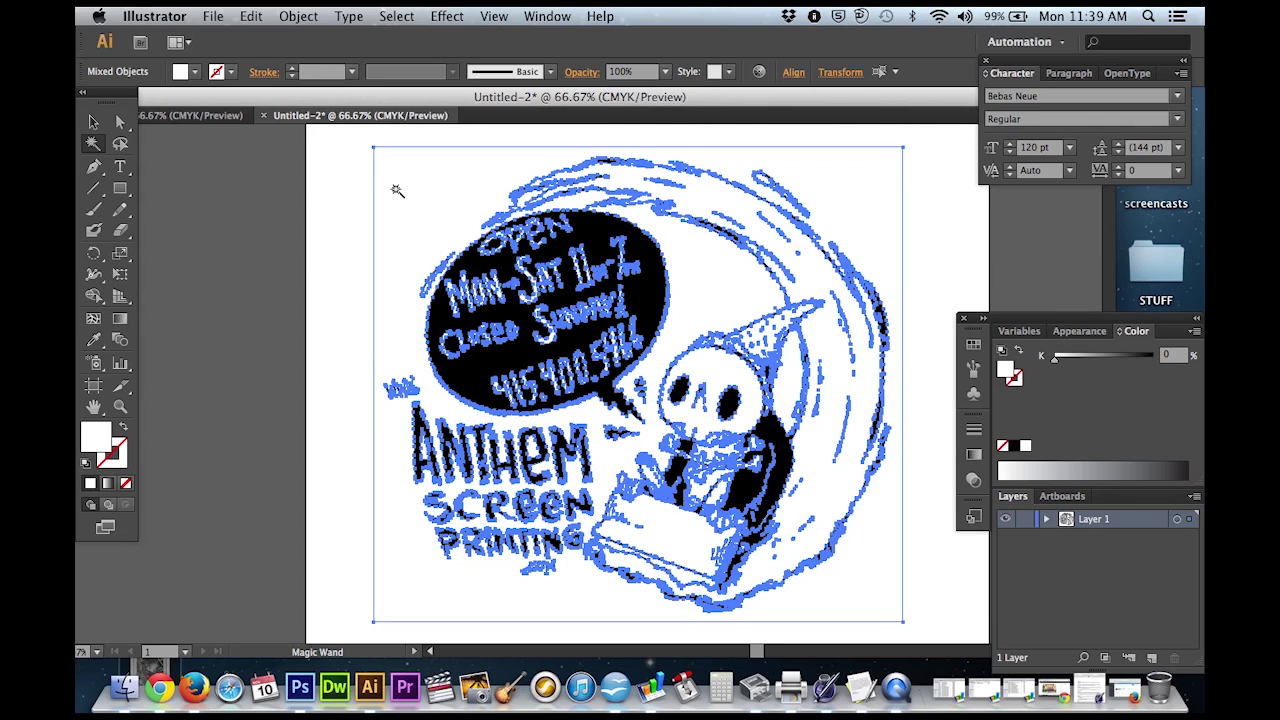
pyautogui.press('super+shift+a')
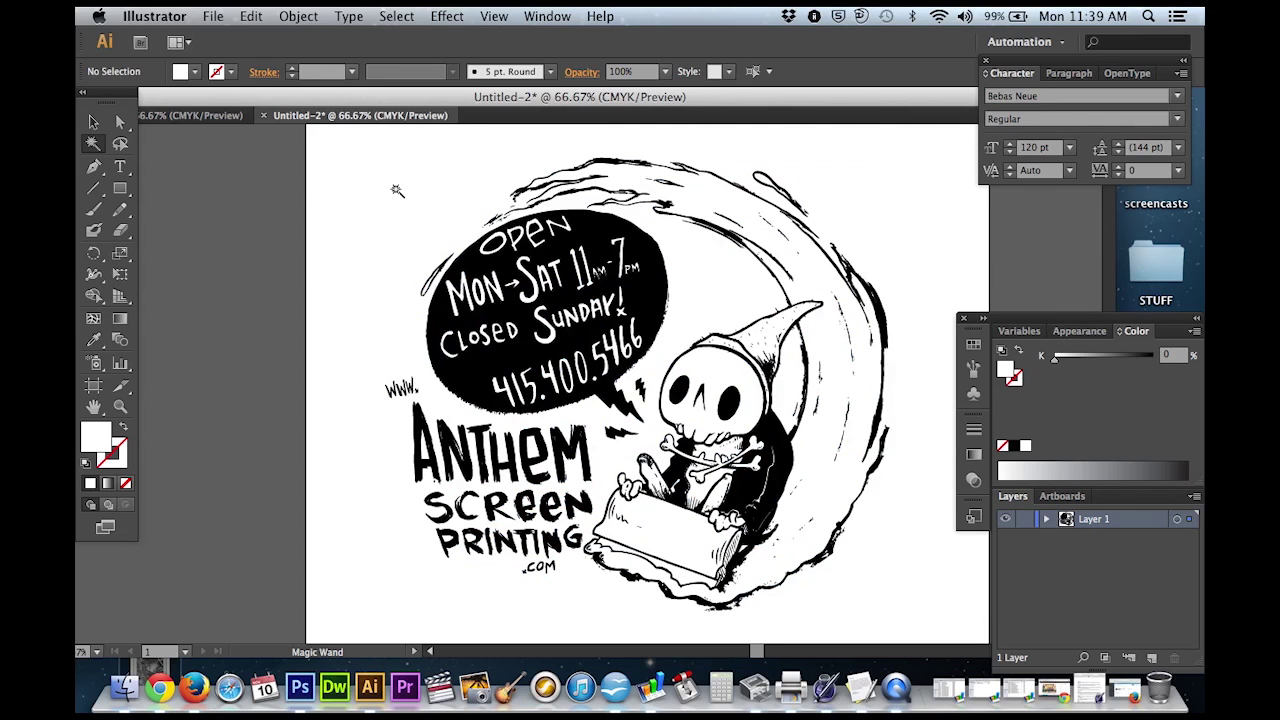
pyautogui.click(93, 122)
# Move the traced sign group slightly lower on the artboard and zoom out to 50%.
pyautogui.click(655, 311)
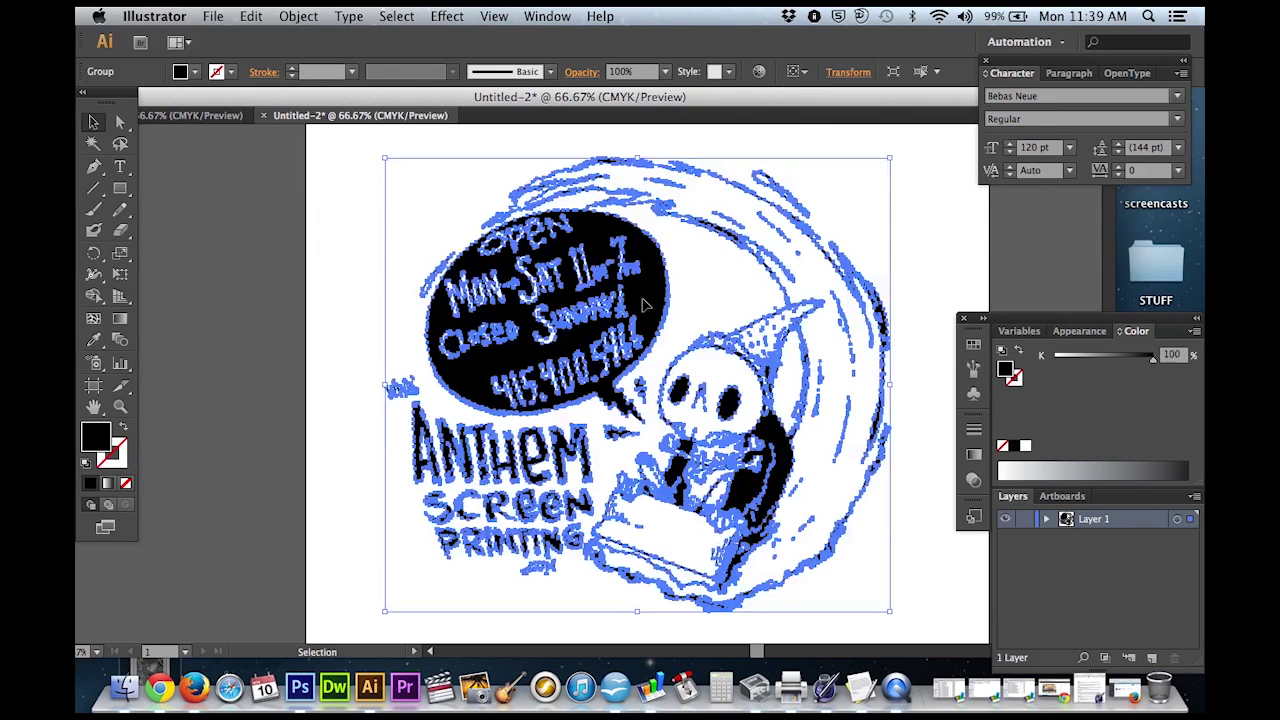
pyautogui.click(357, 246)
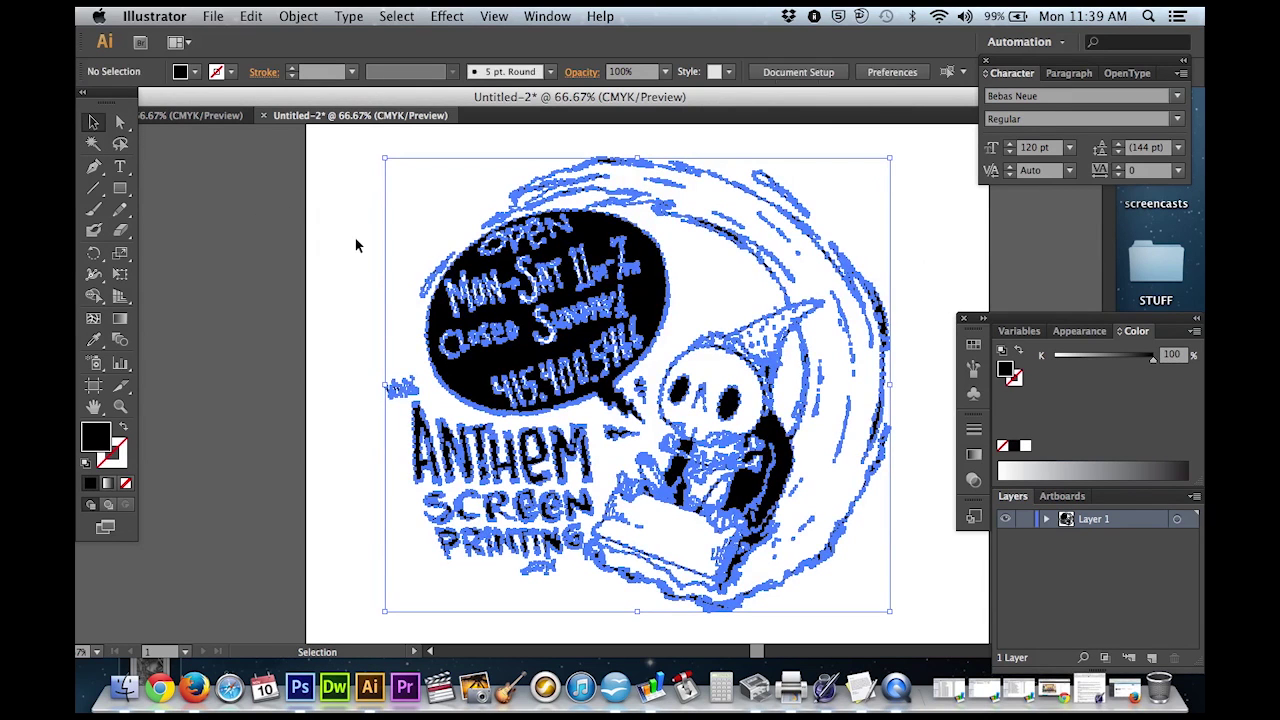
pyautogui.scroll(5, 357, 246)
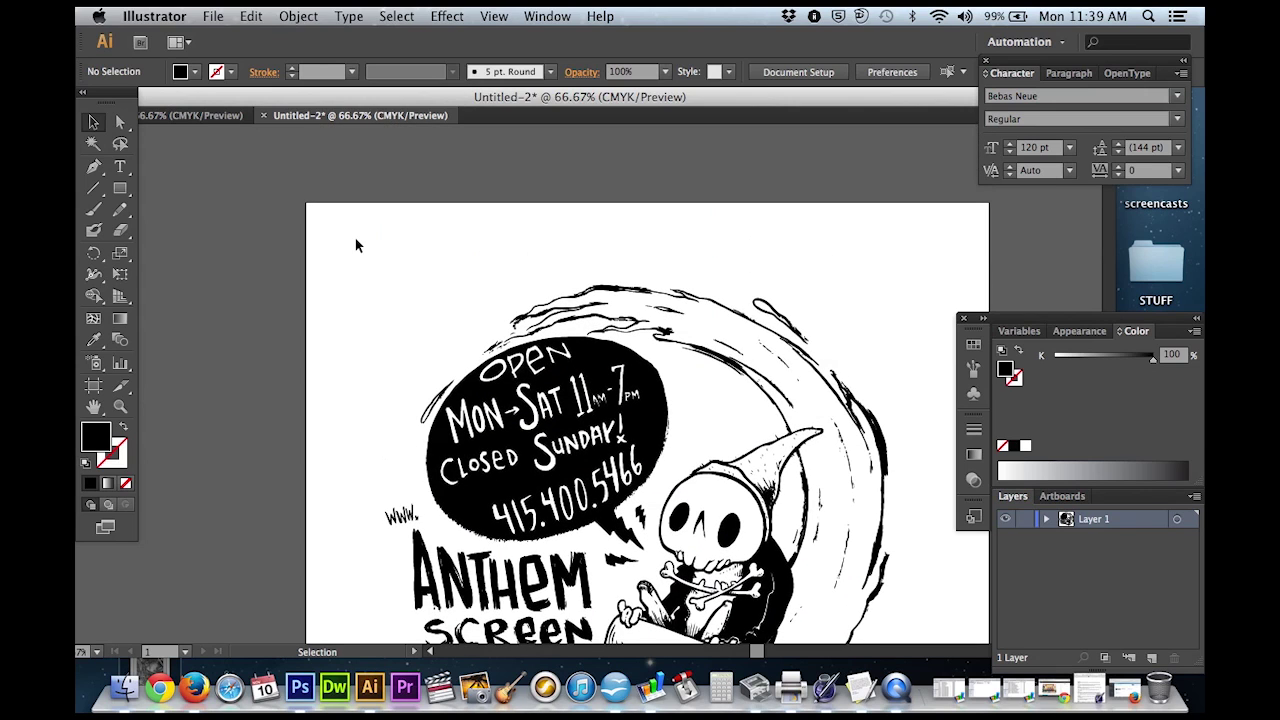
pyautogui.click(648, 418)
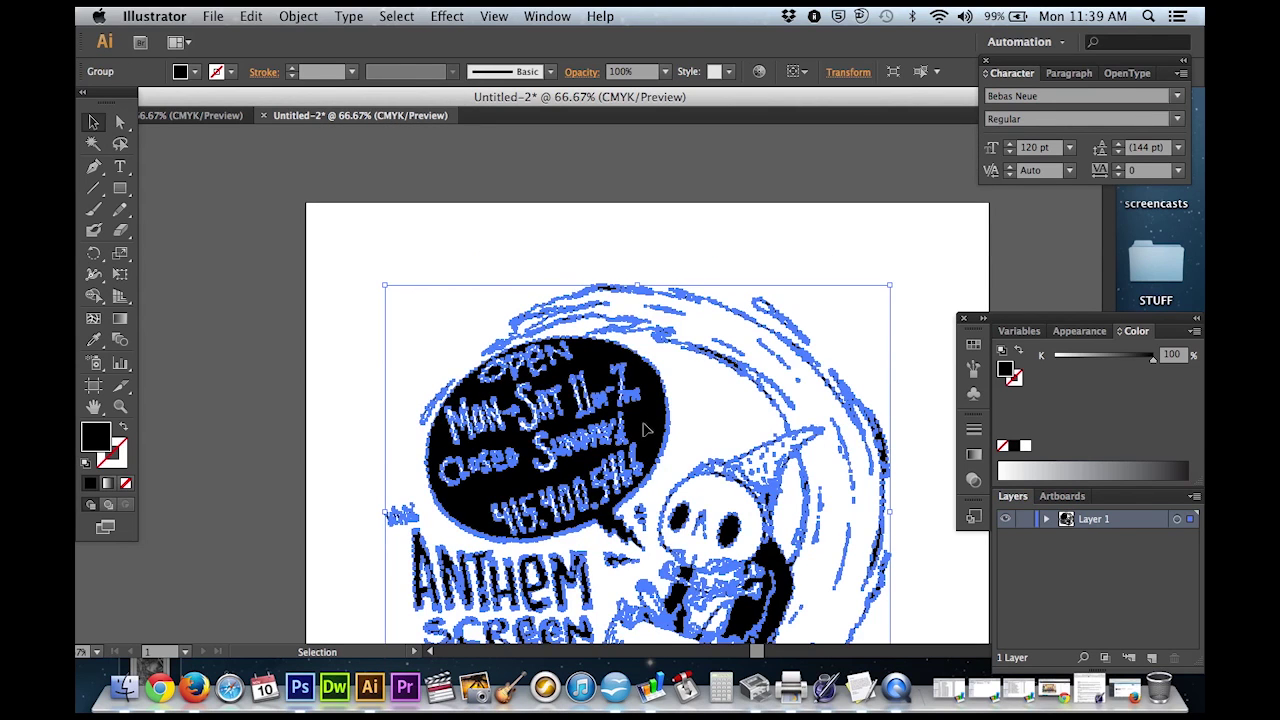
pyautogui.moveTo(645, 421); pyautogui.dragTo(645, 432)
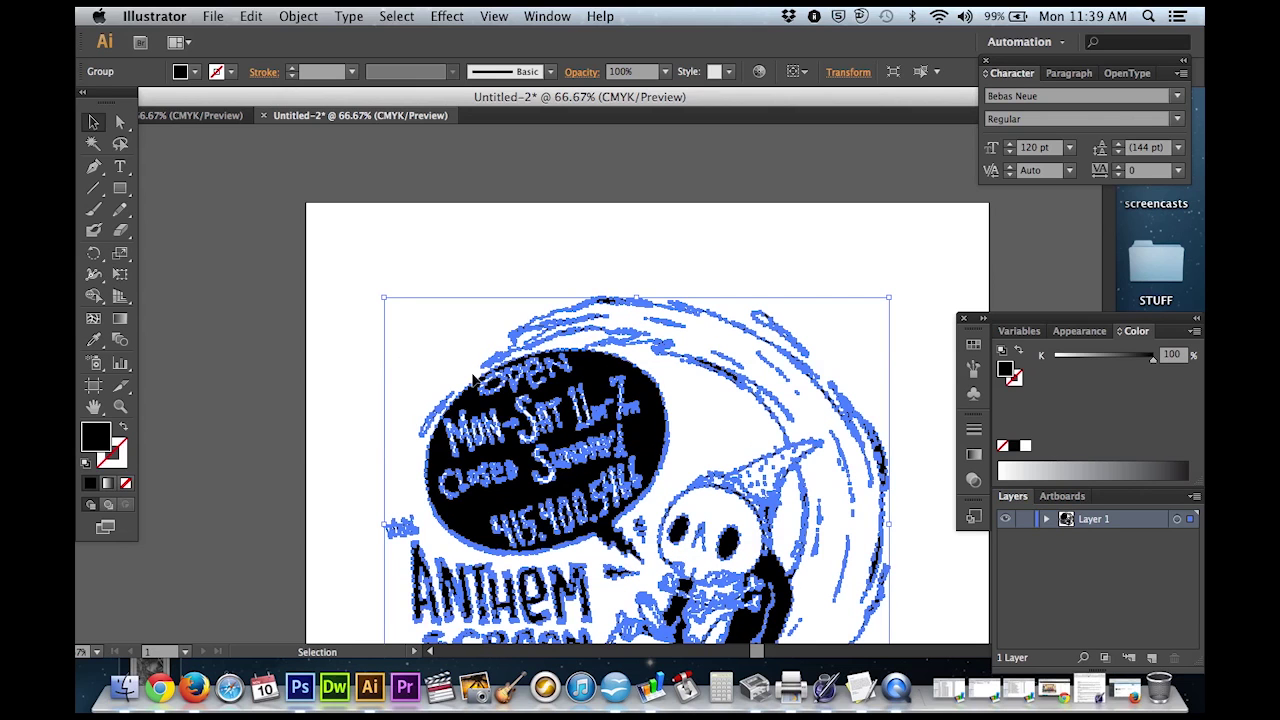
pyautogui.click(317, 319)
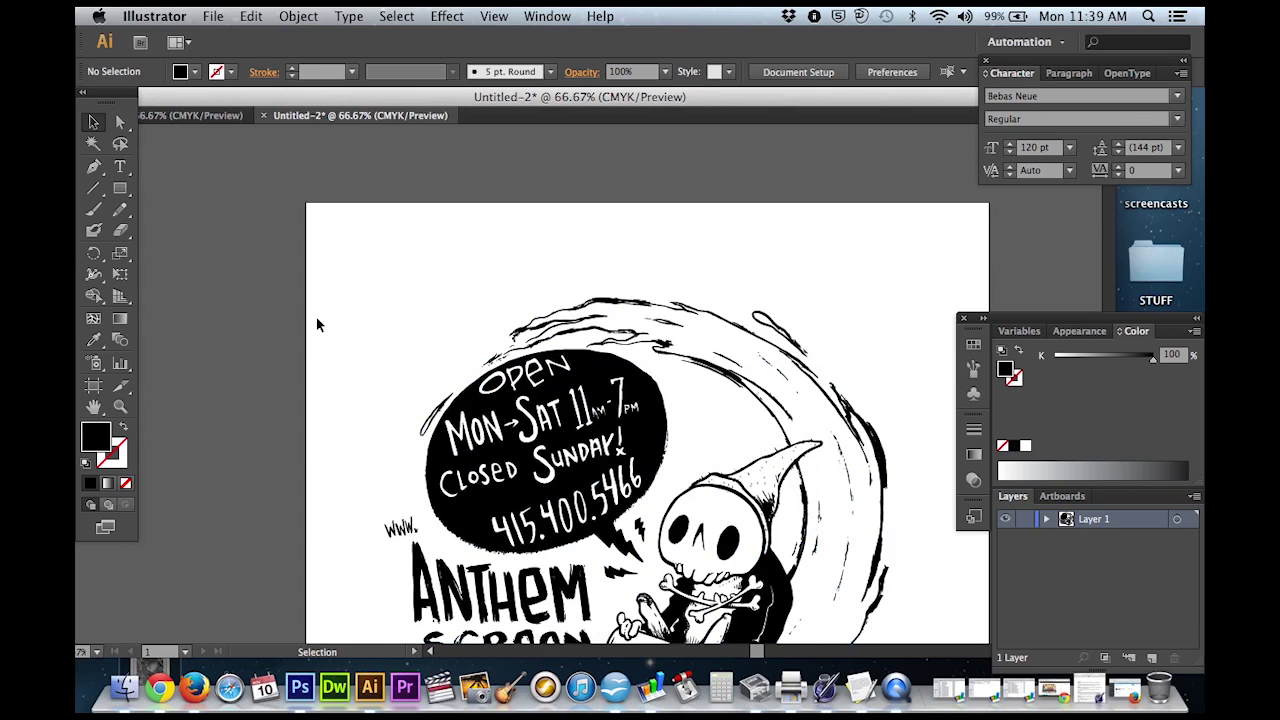
pyautogui.scroll(-5, 317, 319)
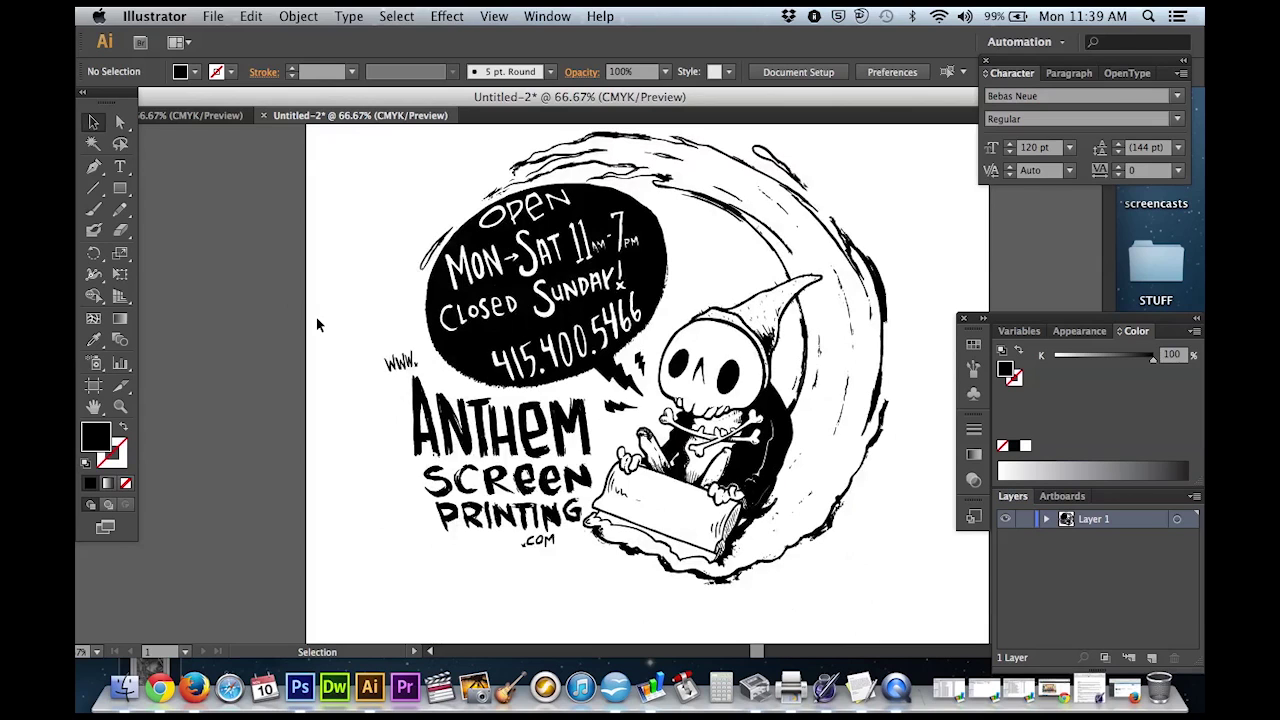
pyautogui.press('super+minus')
# Add the headline 'ANTHEM SCREEN PRINTING' in Bebas Neue 120 pt above the sign and center it.
pyautogui.scroll(2, 317, 324)
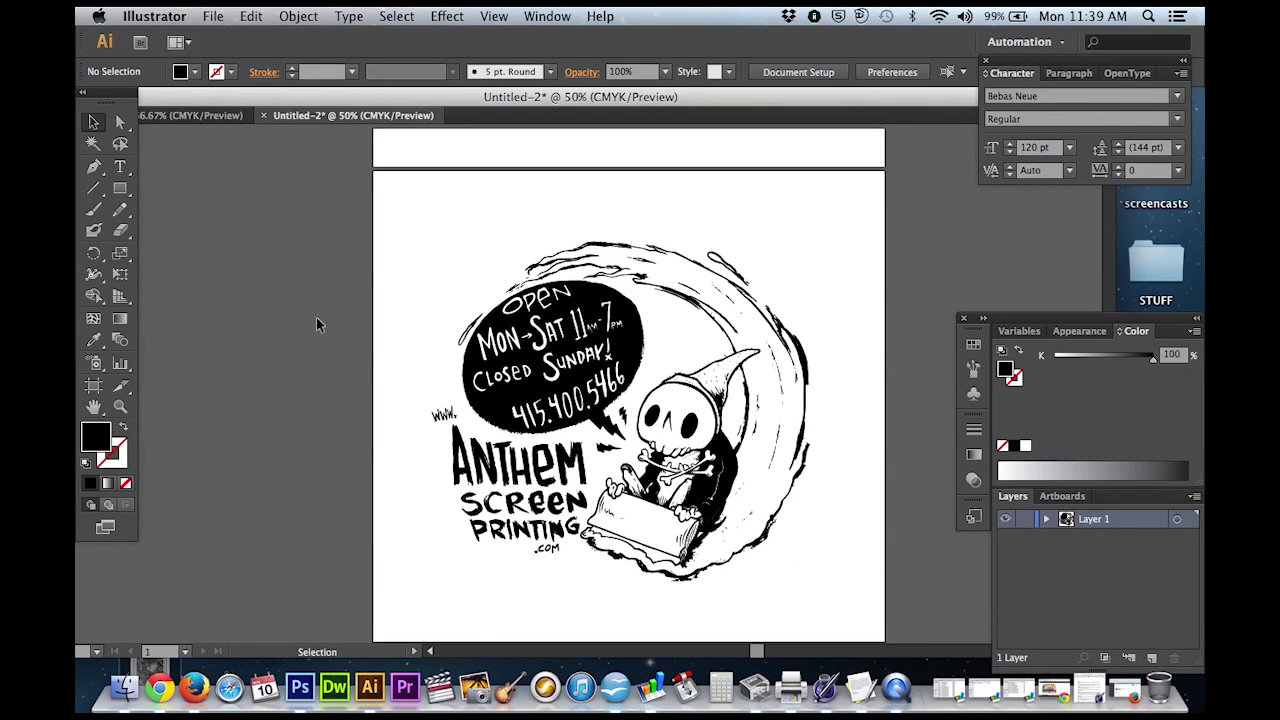
pyautogui.click(121, 167)
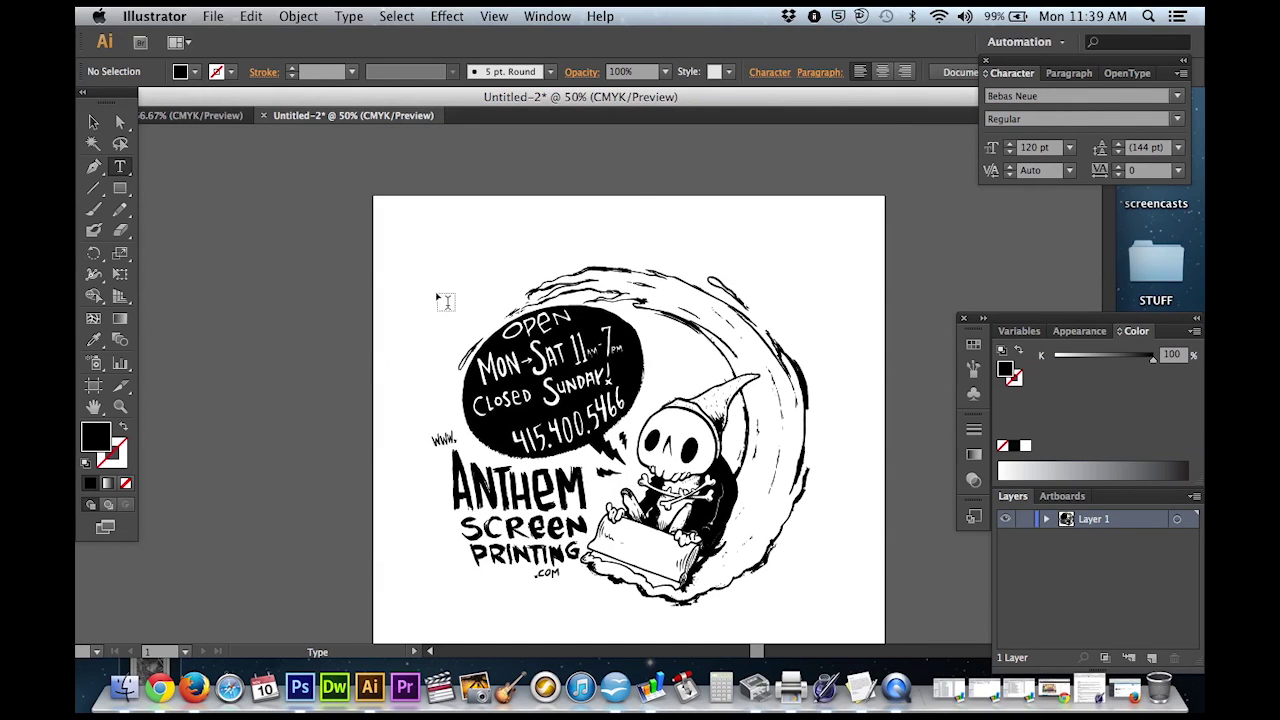
pyautogui.click(492, 249)
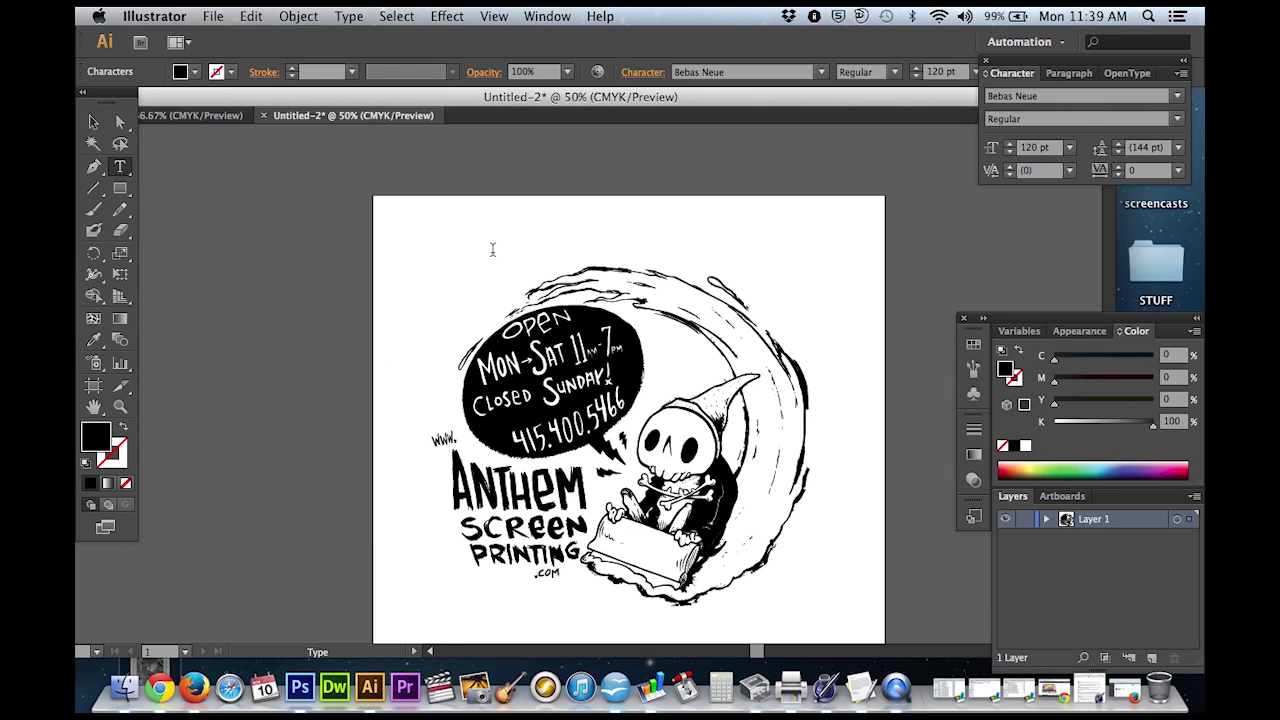
pyautogui.write('ANTHEM SCREE')
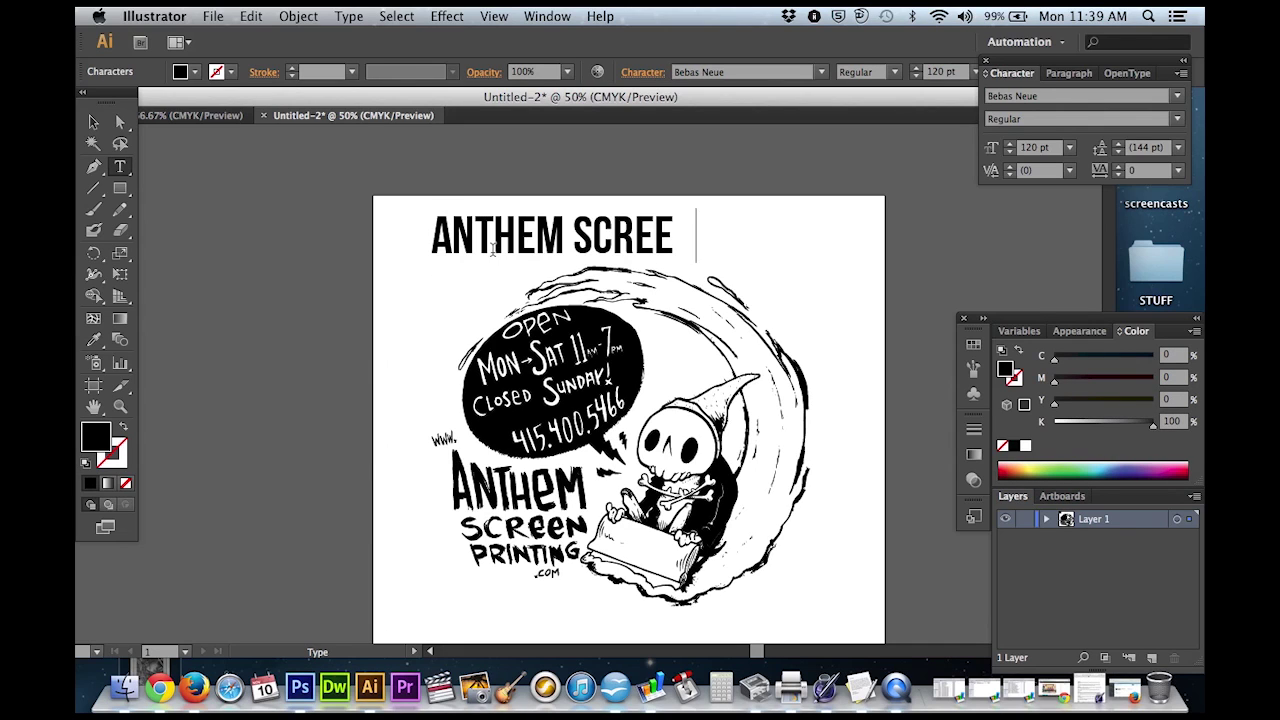
pyautogui.write('N PRINTING')
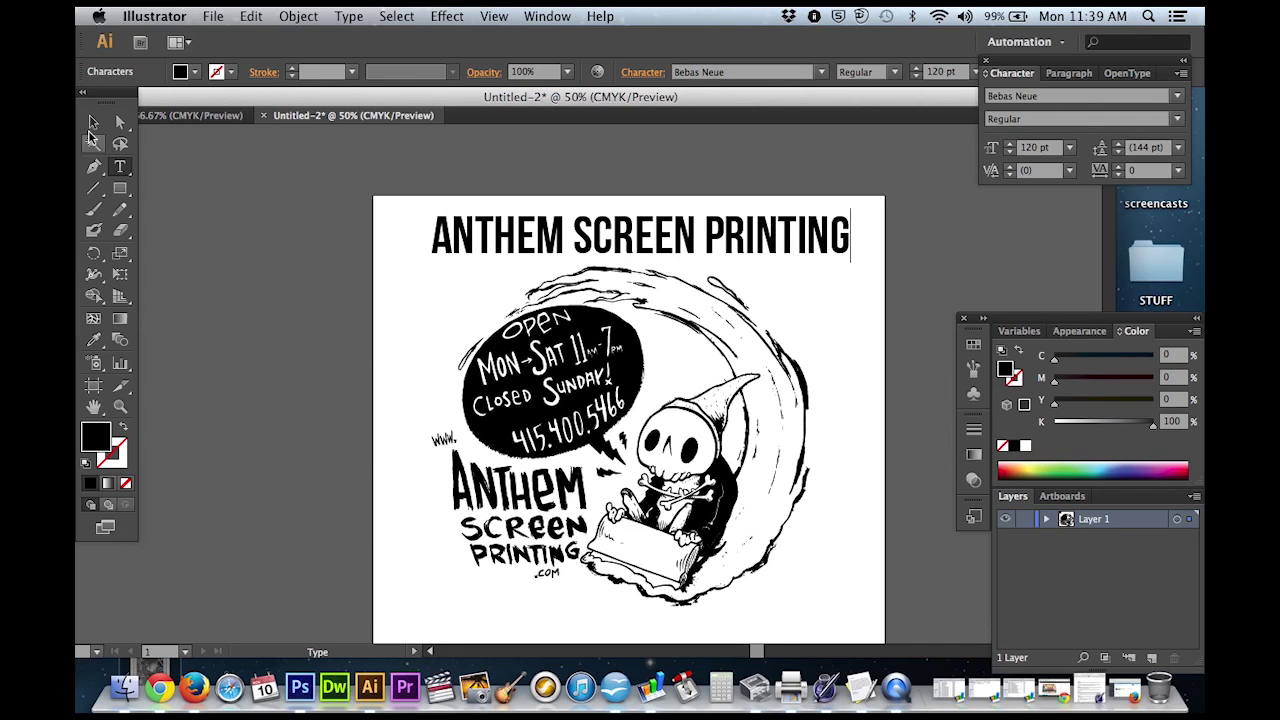
pyautogui.click(91, 126)
pyautogui.click(540, 236)
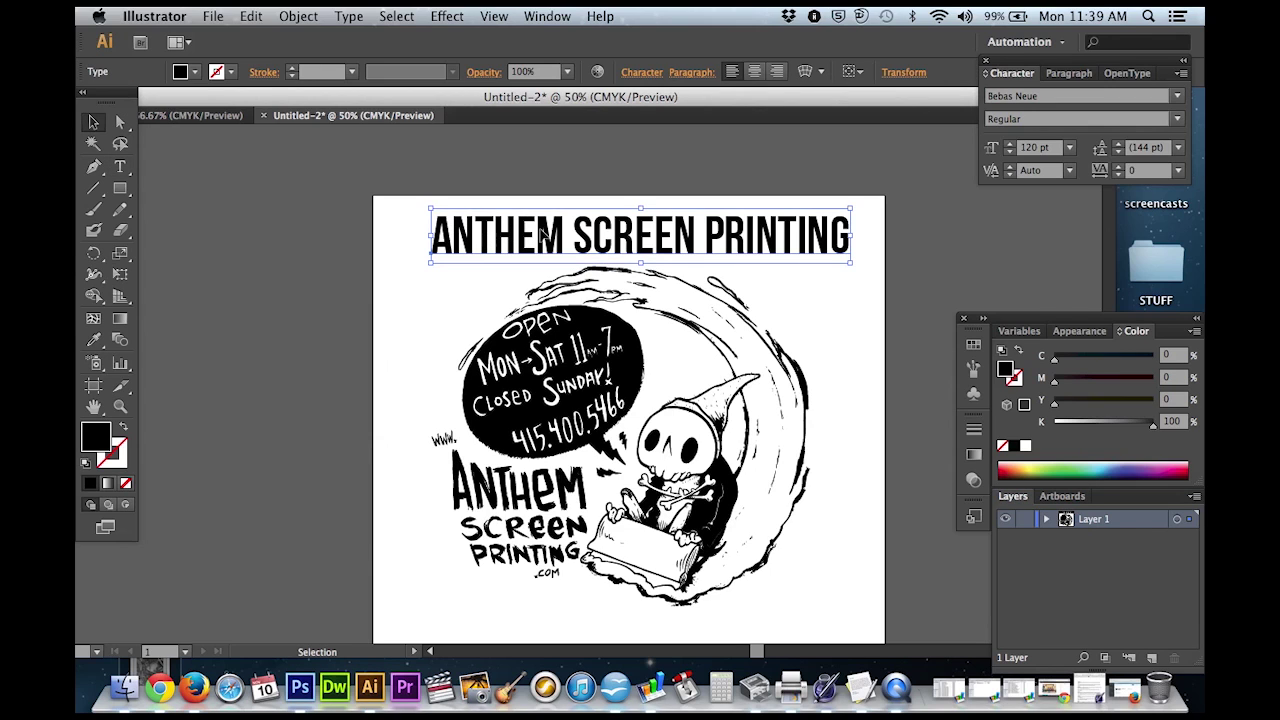
pyautogui.moveTo(551, 234); pyautogui.dragTo(542, 235)
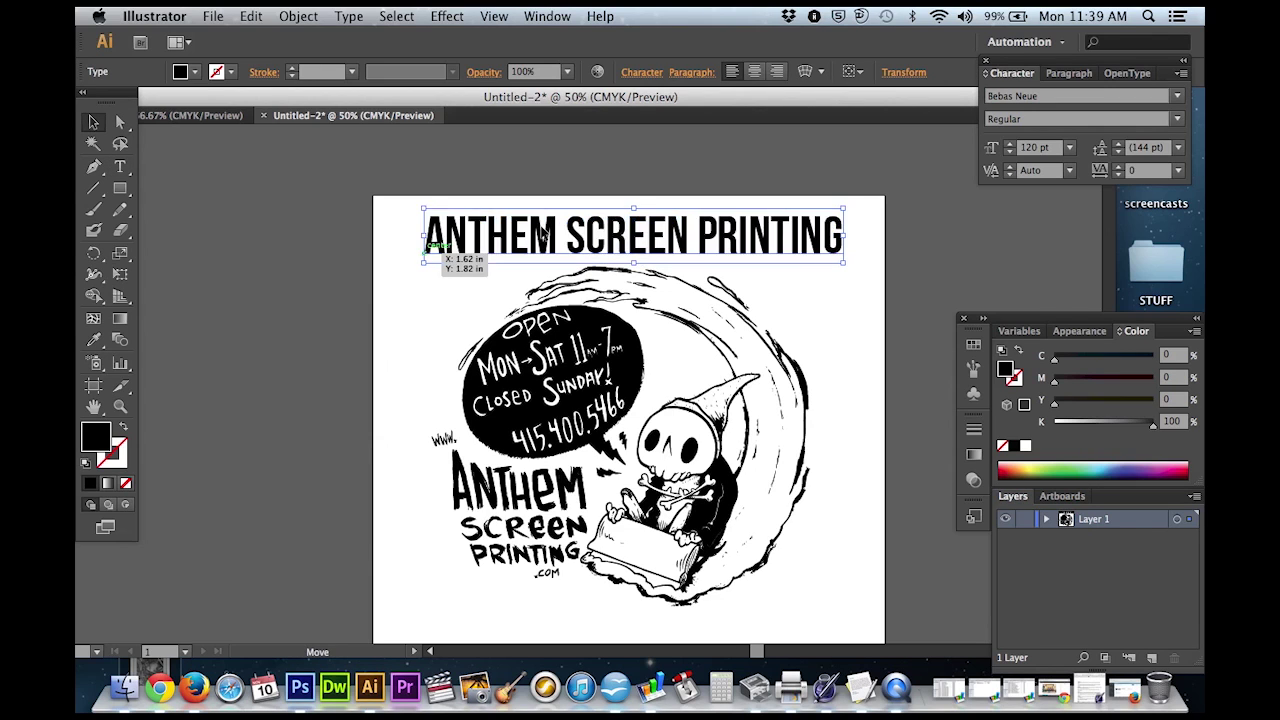
pyautogui.click(834, 303)
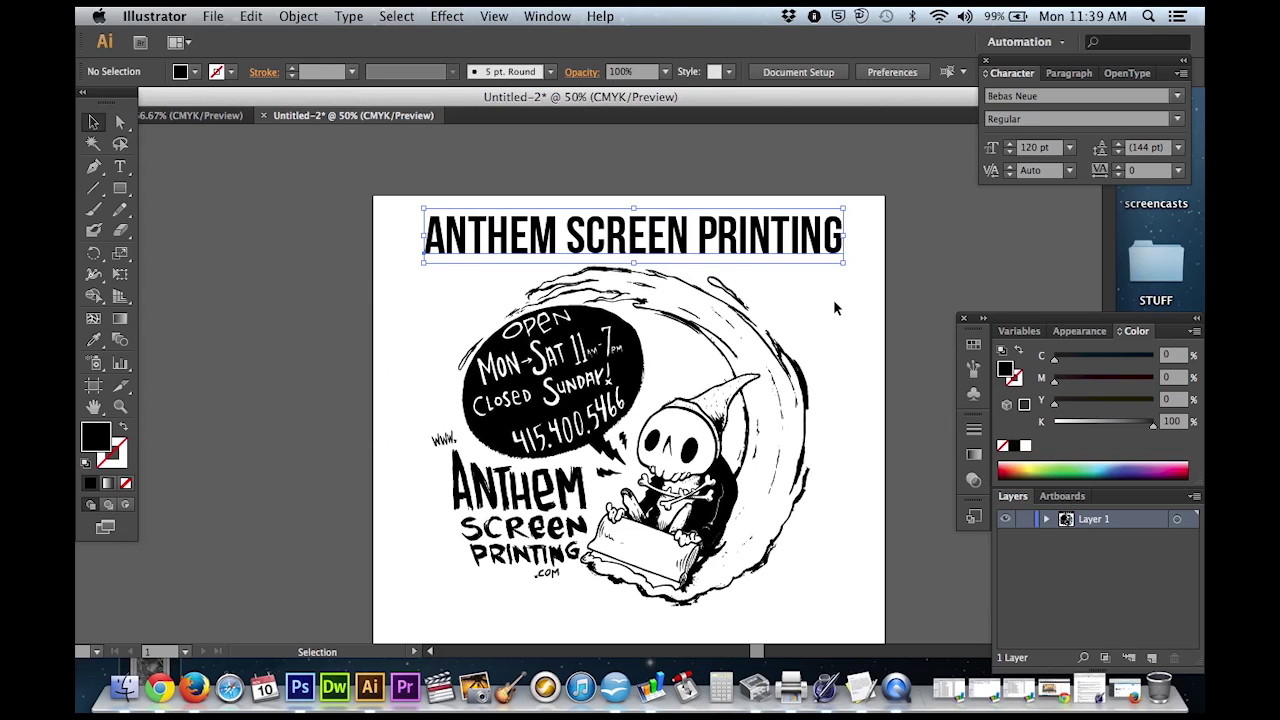
pyautogui.click(771, 238)
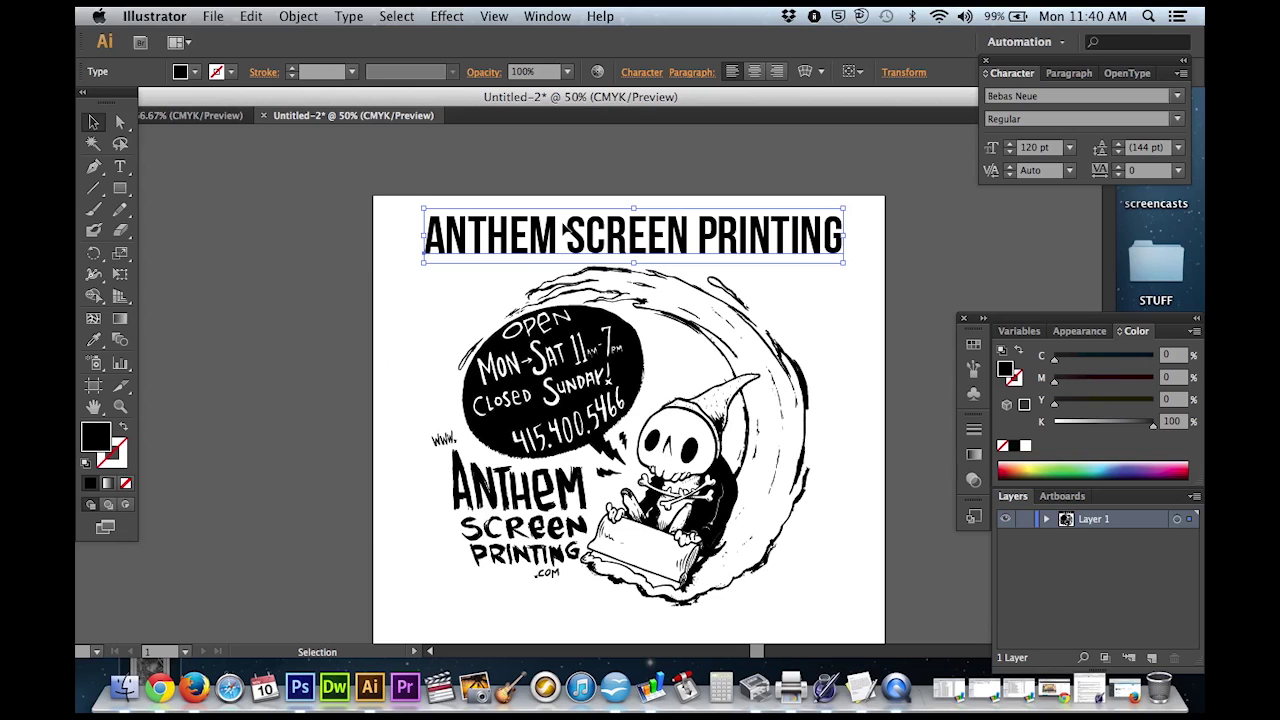
# Convert the ANTHEM SCREEN PRINTING headline into outlined letter shapes with Create Outlines.
pyautogui.rightClick(566, 229)
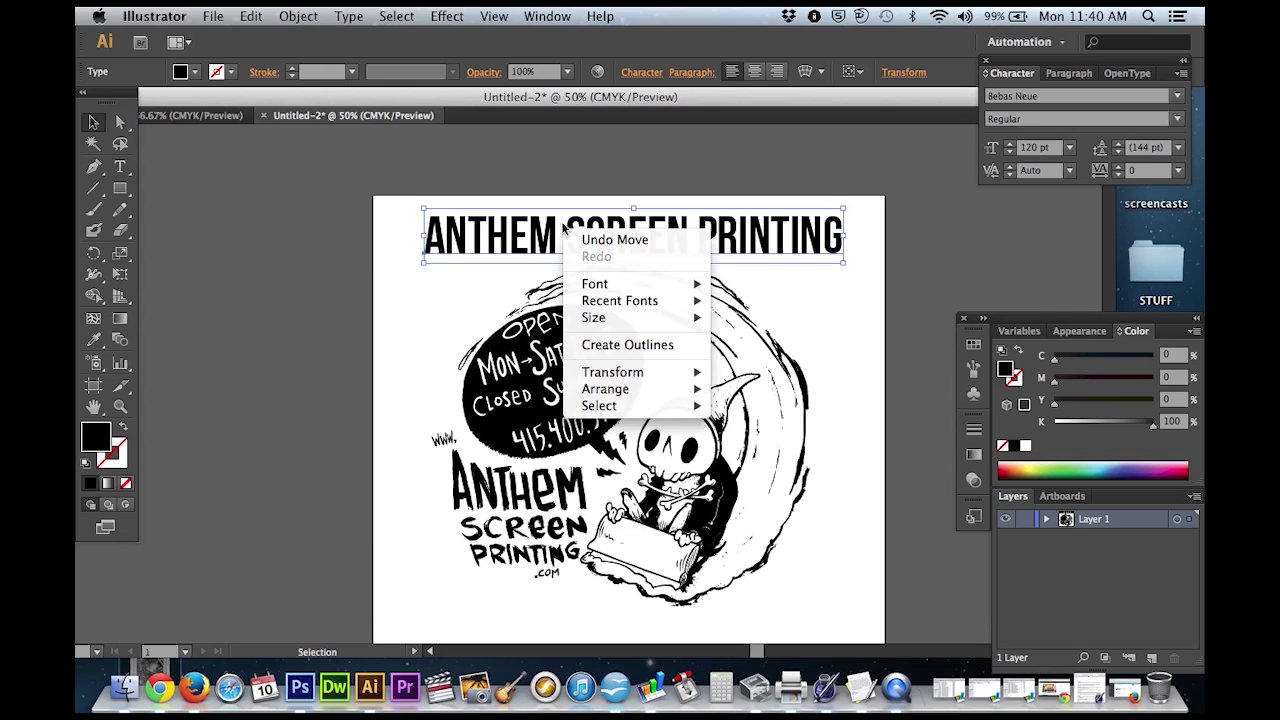
pyautogui.click(614, 346)
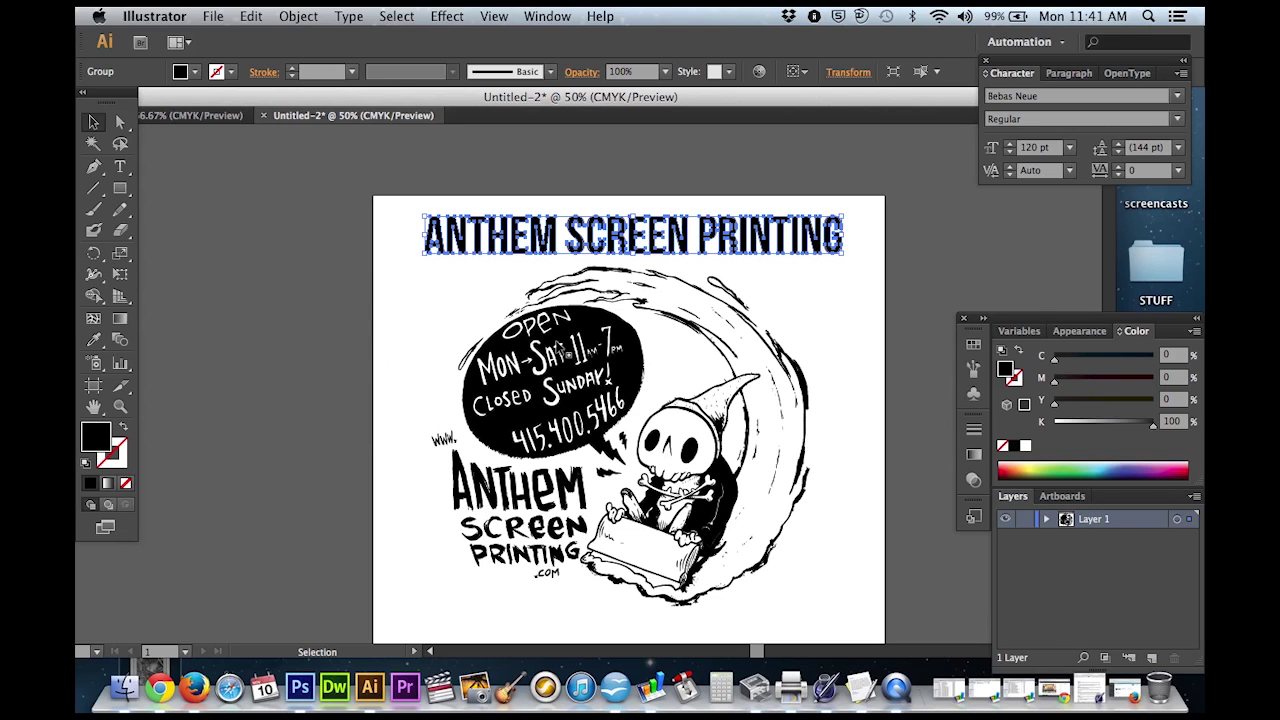
pyautogui.click(418, 316)
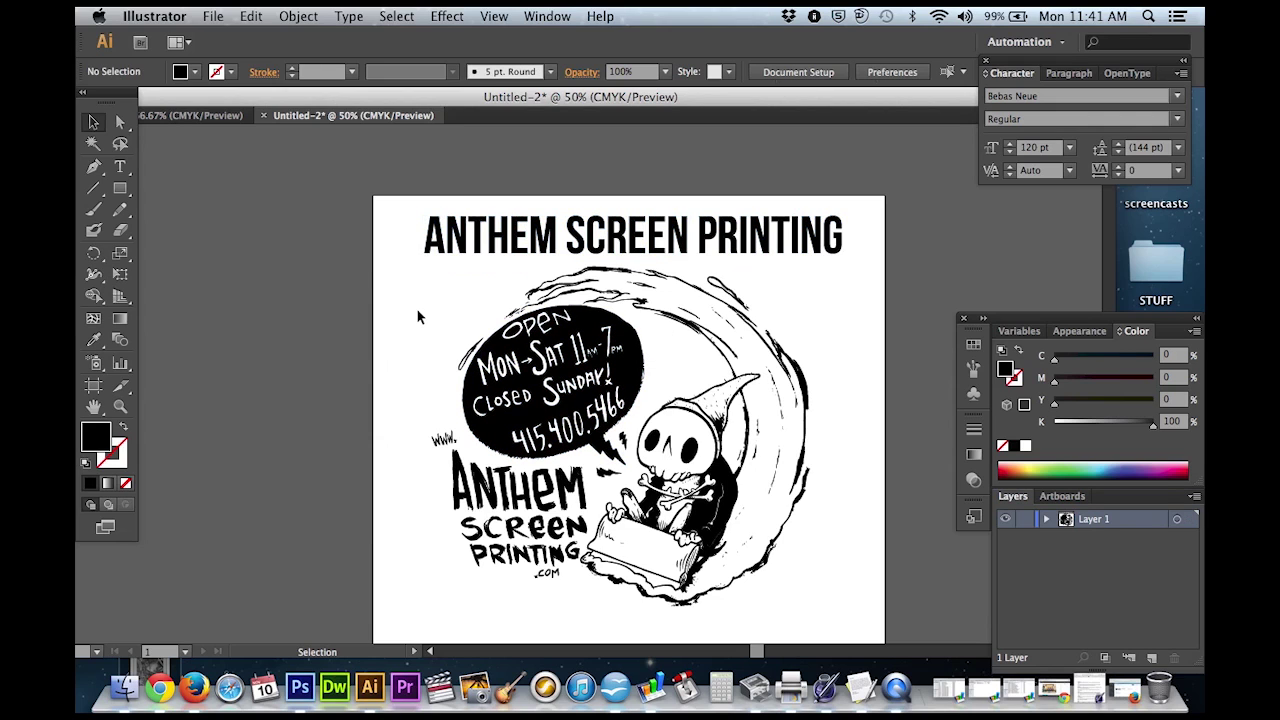
pyautogui.scroll(-2, 418, 316)
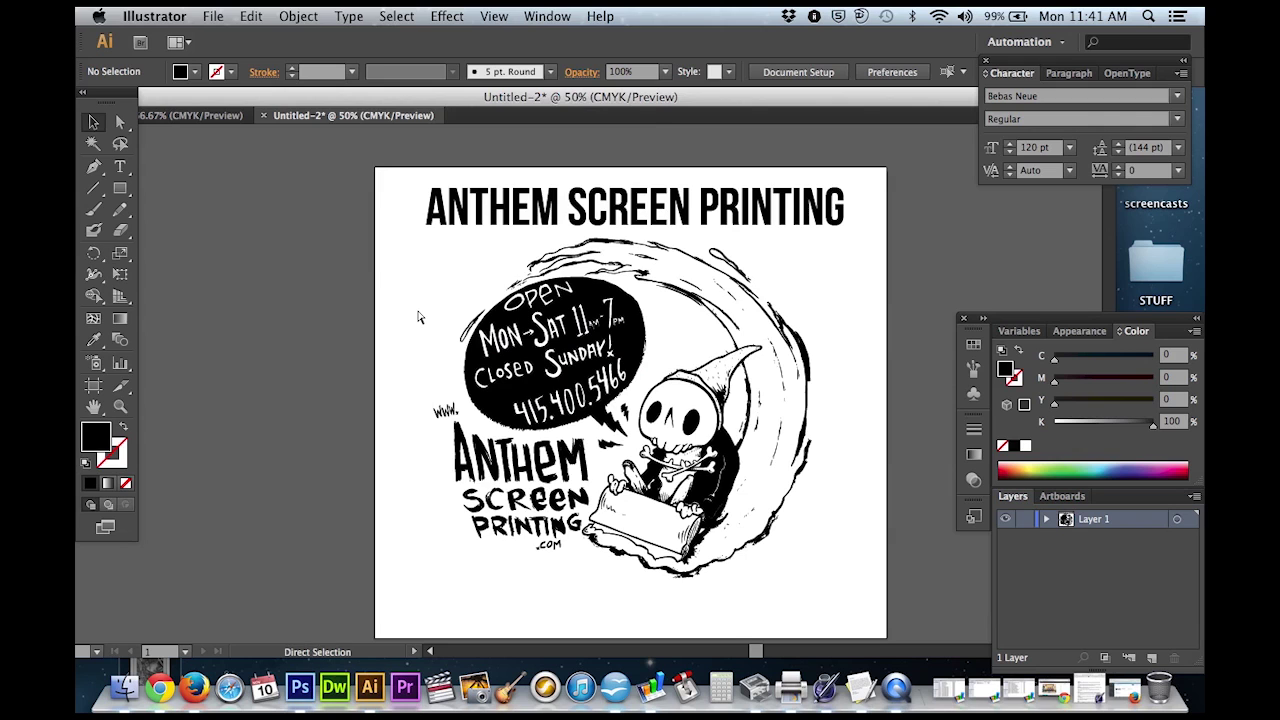
pyautogui.press('super+equal')
pyautogui.press('super+equal')
pyautogui.press('super+equal')
pyautogui.press('super+equal')
pyautogui.press('super+equal')
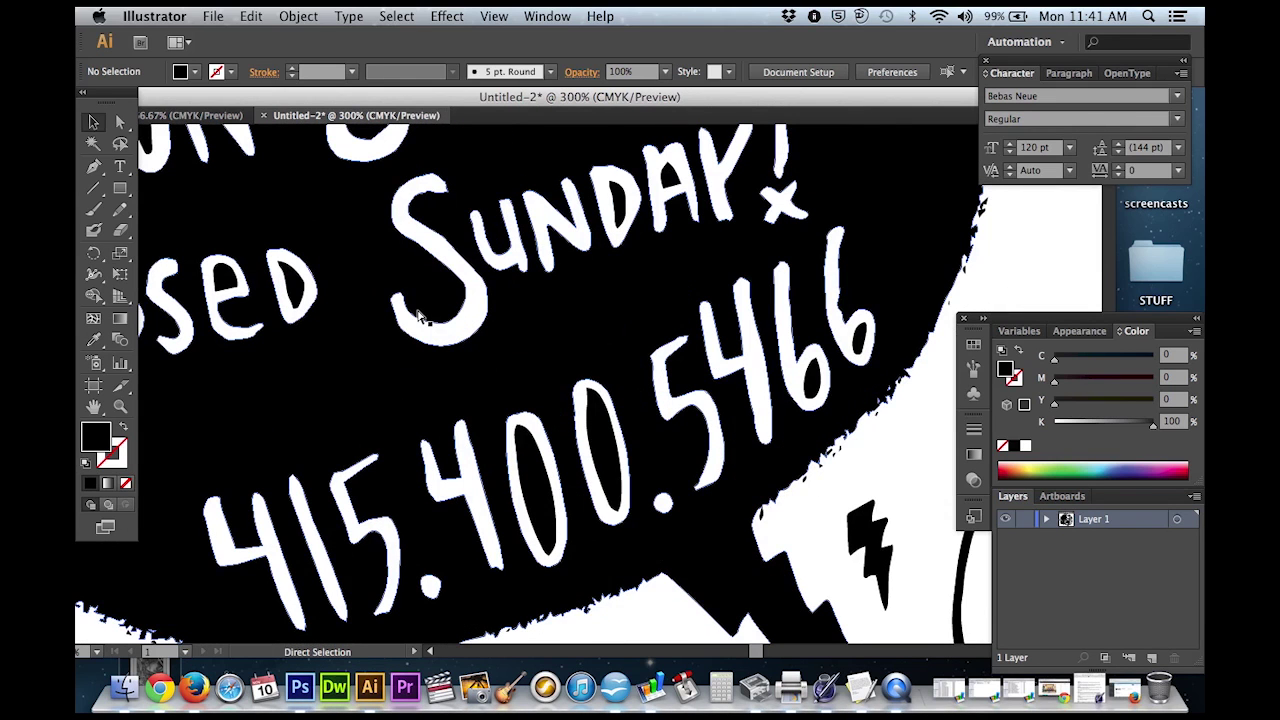
pyautogui.click(614, 336)
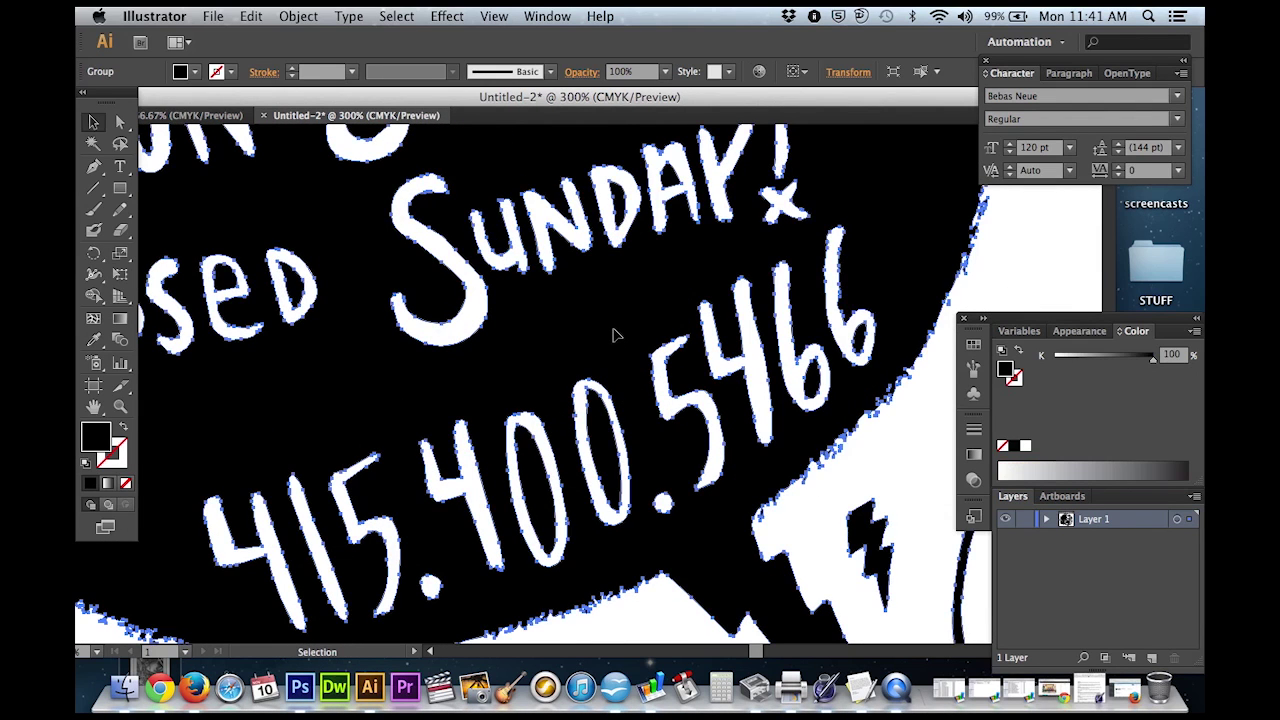
pyautogui.click(1005, 289)
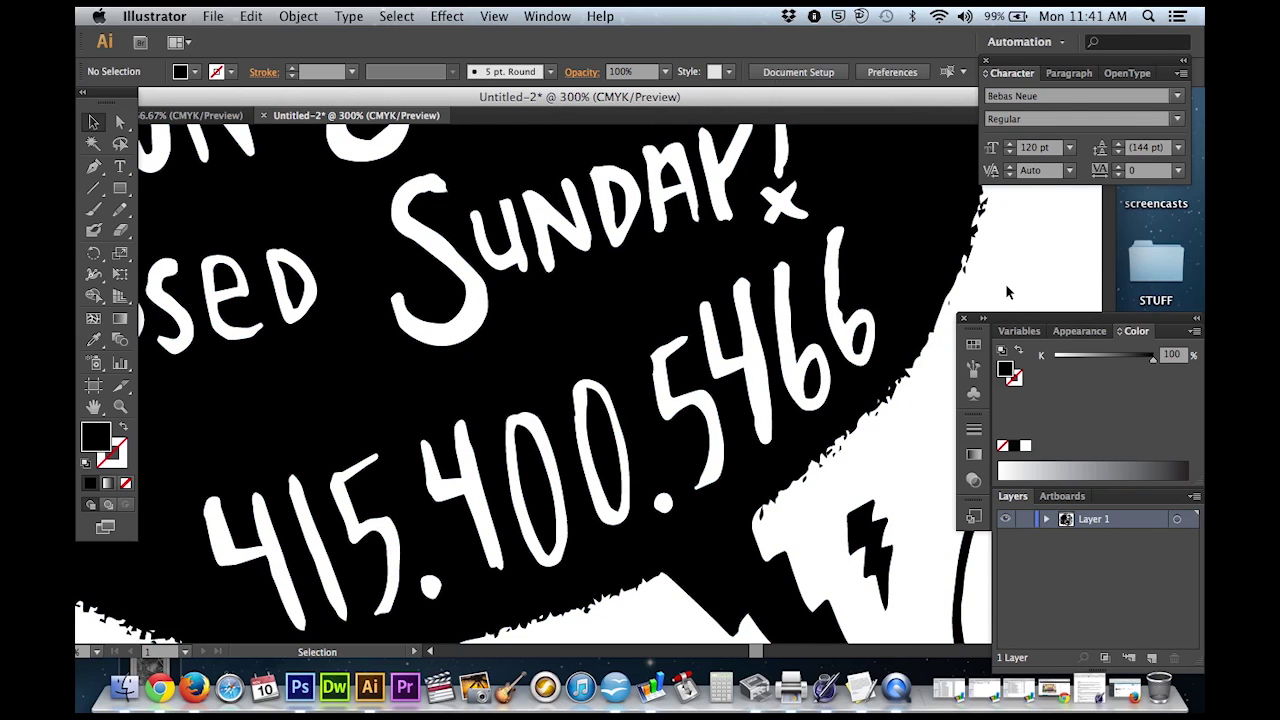
pyautogui.scroll(15, 1006, 292)
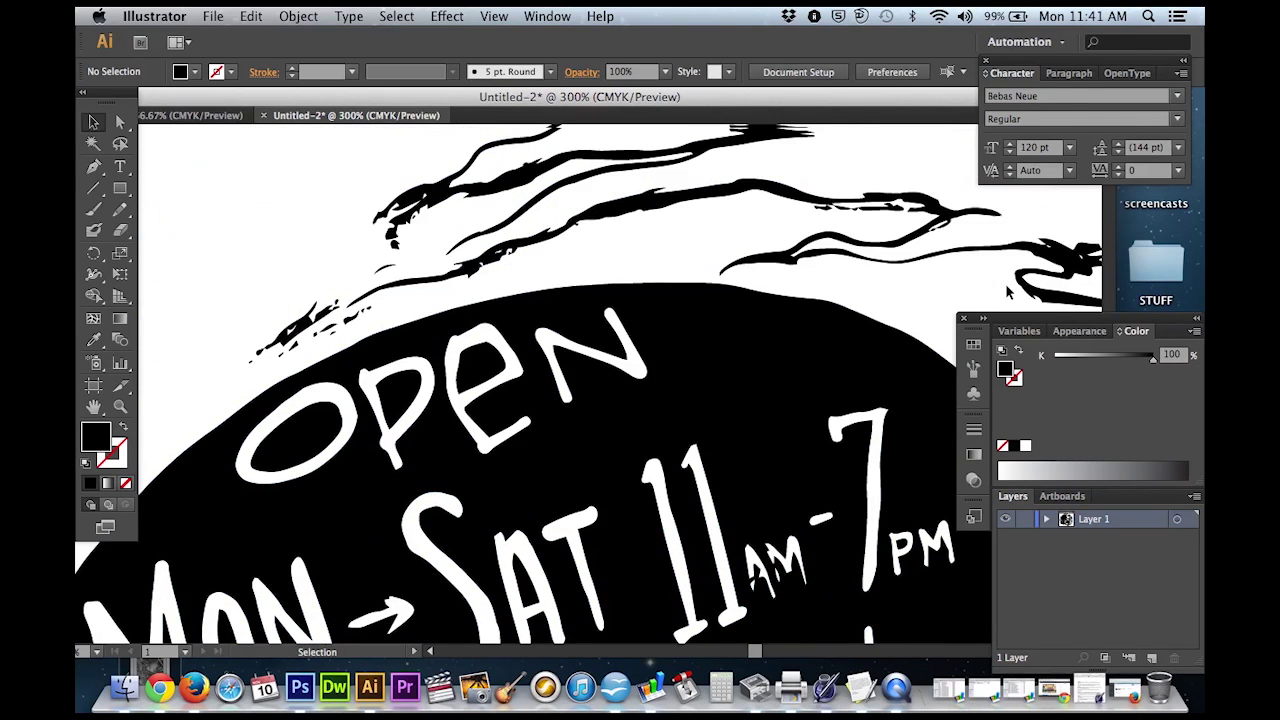
pyautogui.scroll(15, 1008, 291)
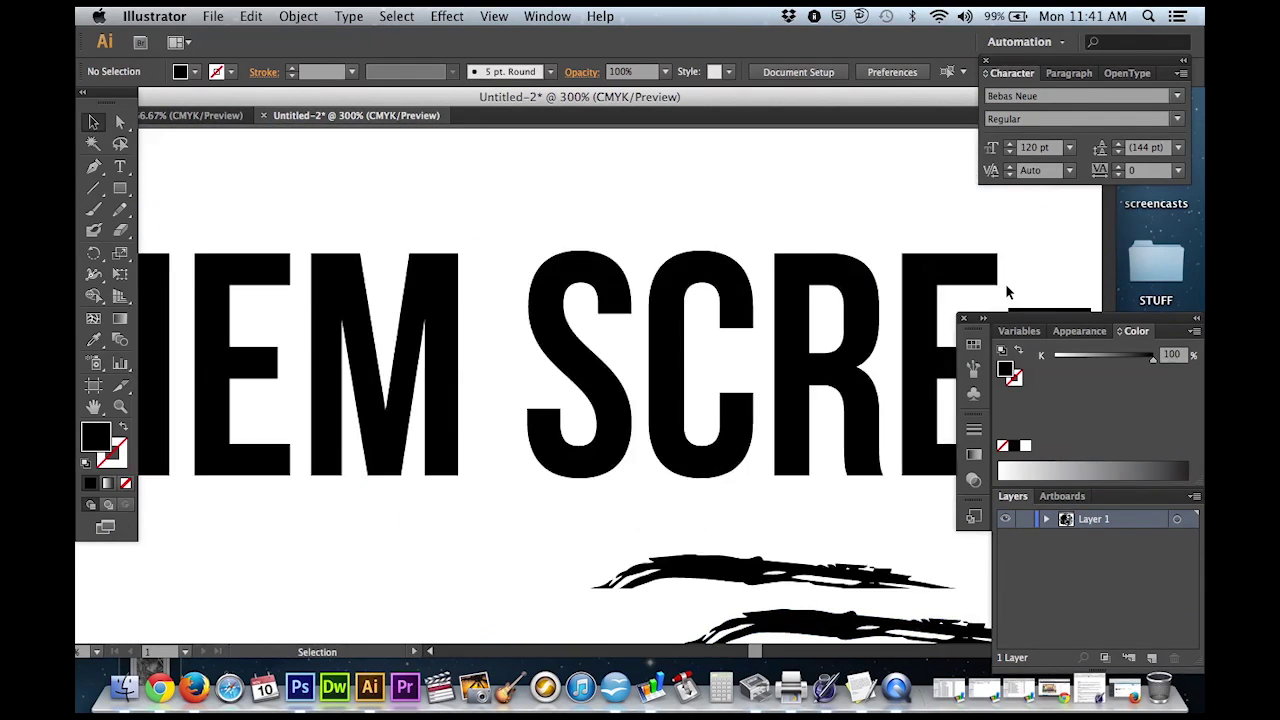
pyautogui.hscroll(3, 1005, 290)
pyautogui.hscroll(5, 787, 380)
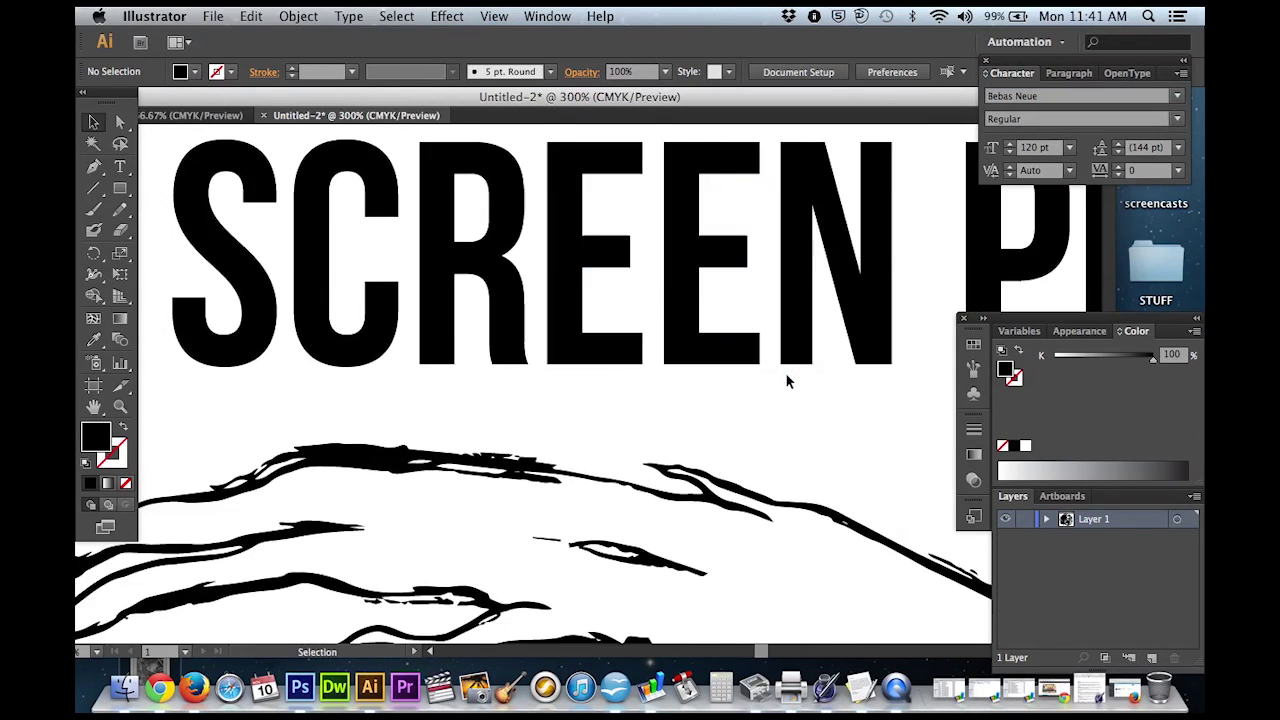
pyautogui.scroll(-5, 787, 380)
pyautogui.hscroll(5, 787, 380)
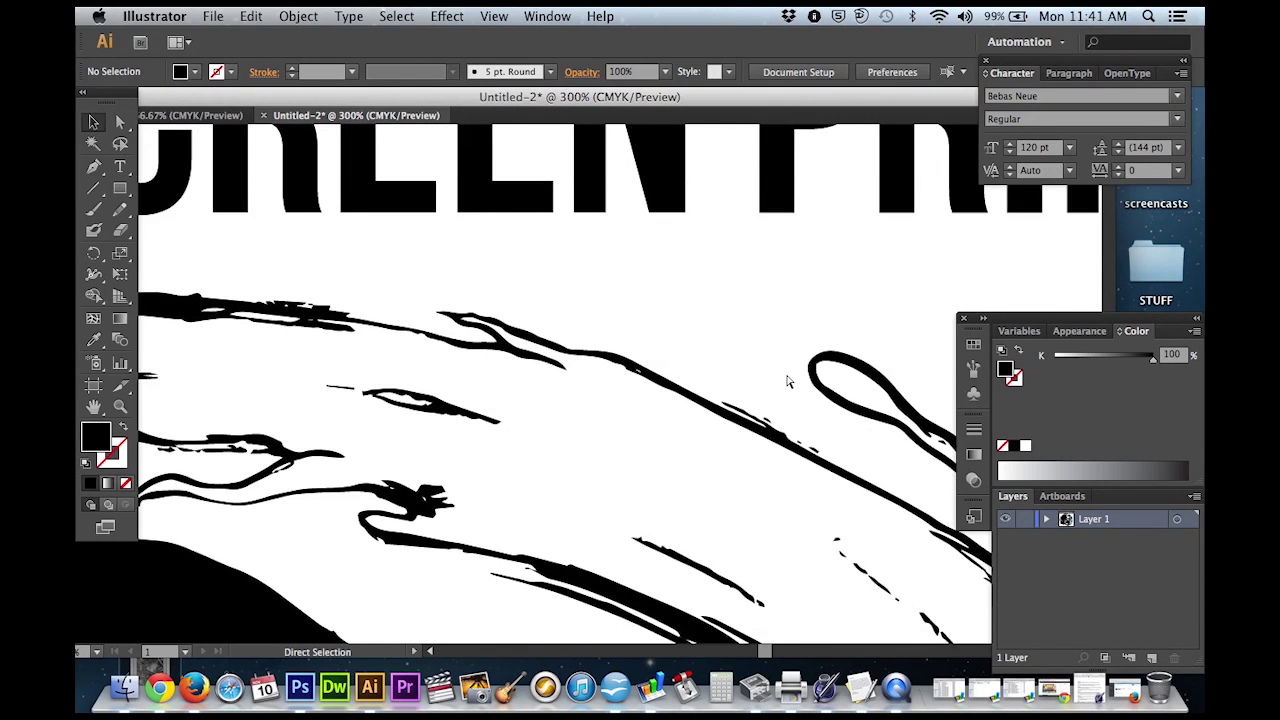
pyautogui.press('super+minus')
pyautogui.press('super+minus')
pyautogui.press('super+minus')
pyautogui.press('super+minus')
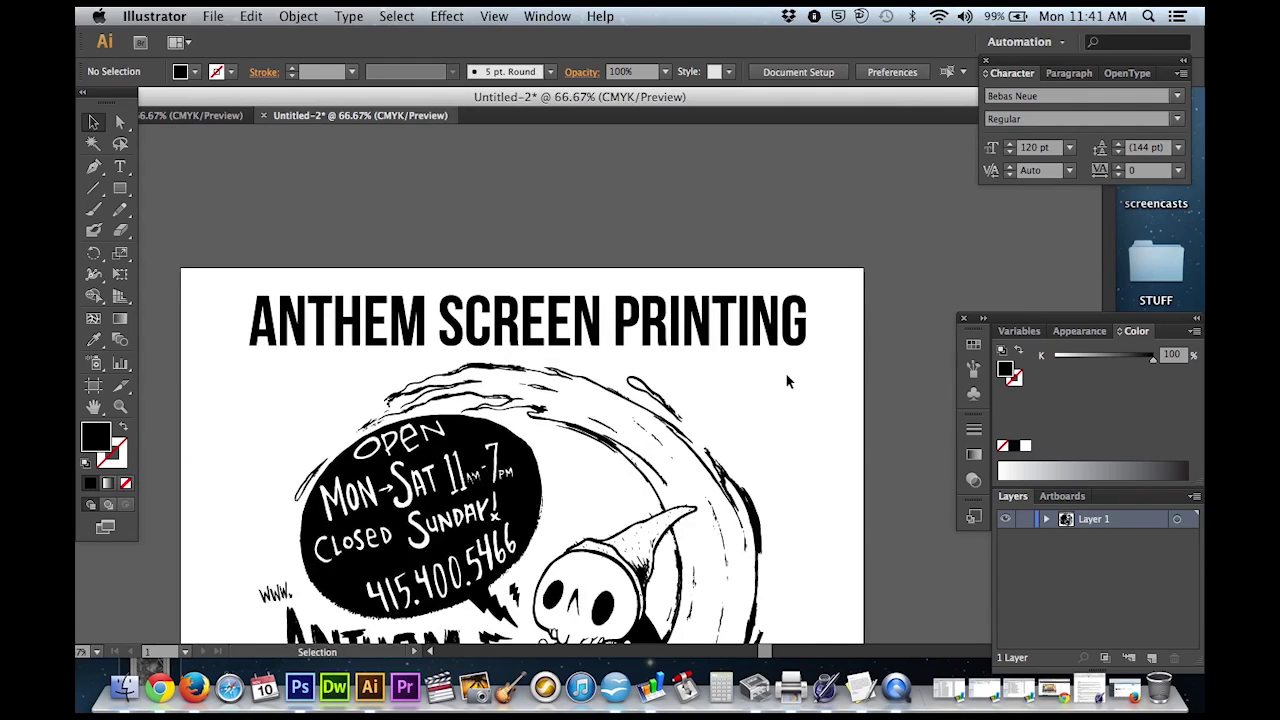
pyautogui.scroll(-4, 786, 379)
pyautogui.hscroll(-3, 786, 379)
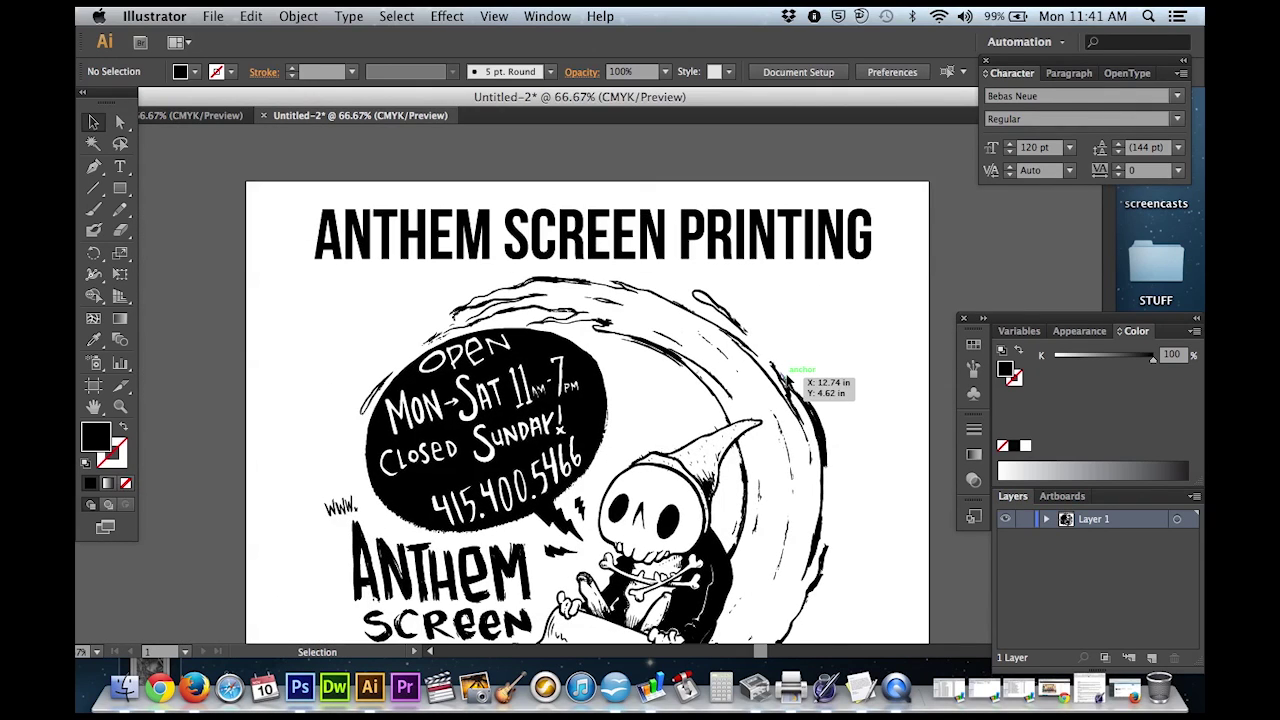